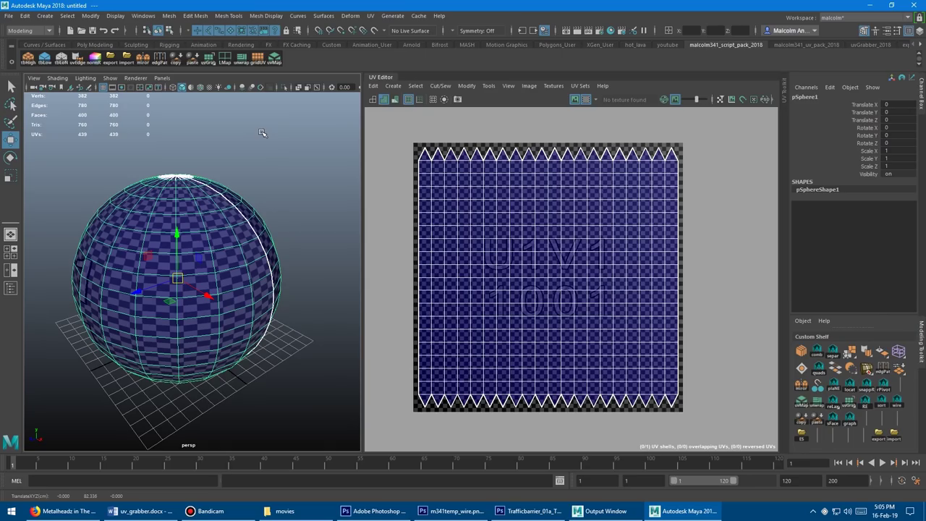
# Step: From Image > UV Snapshot, set the output file to 'wireframe' in the Desktop folder
pyautogui.click(529, 86)
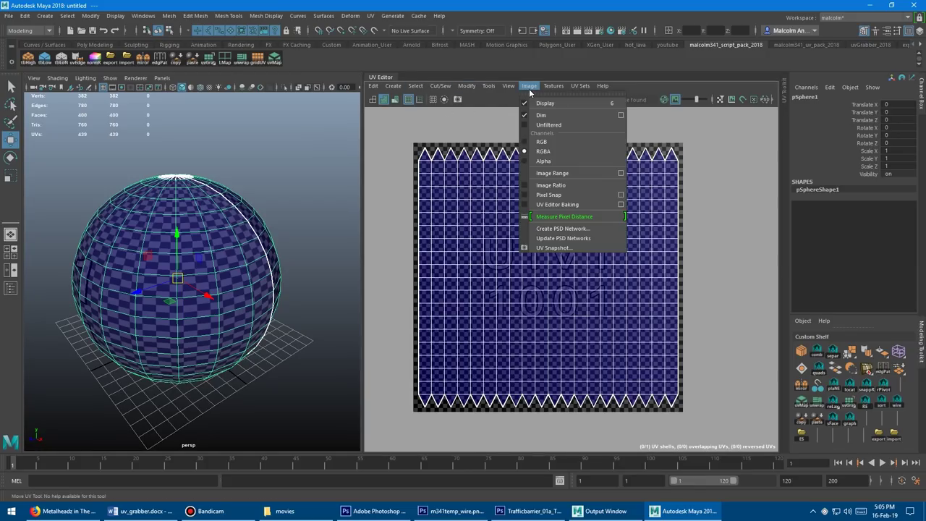
pyautogui.click(569, 250)
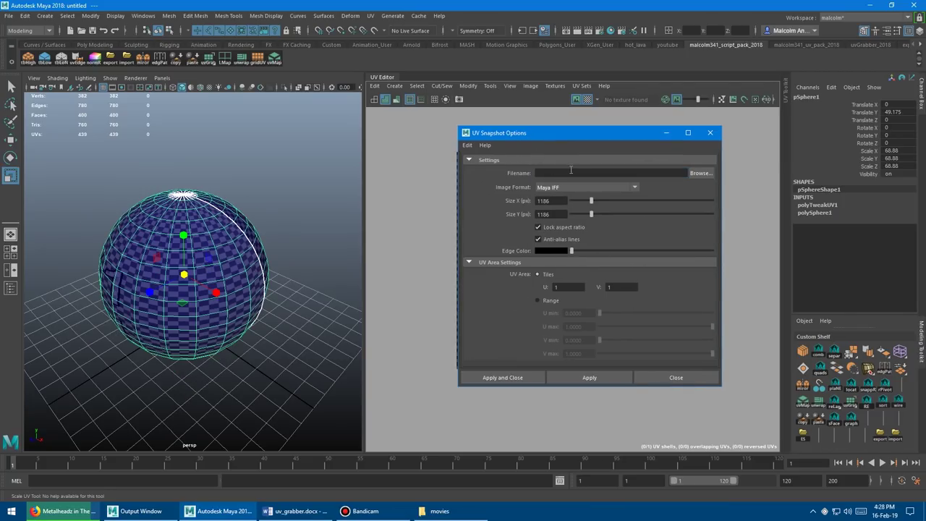
pyautogui.click(701, 174)
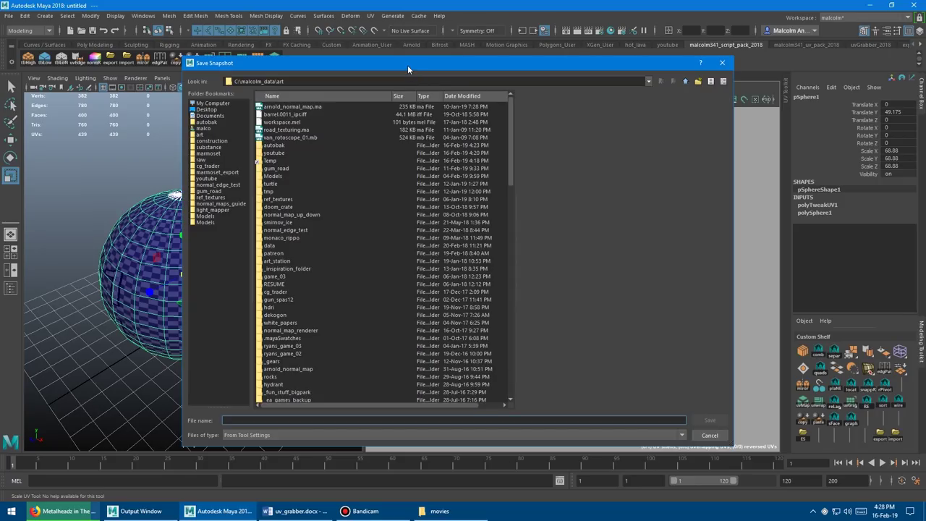
pyautogui.moveTo(407, 65); pyautogui.dragTo(454, 71)
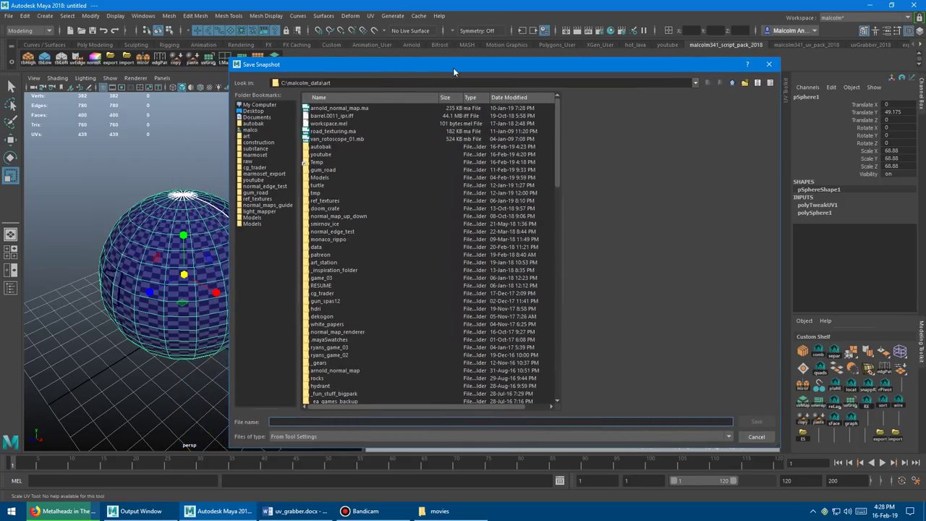
pyautogui.click(255, 111)
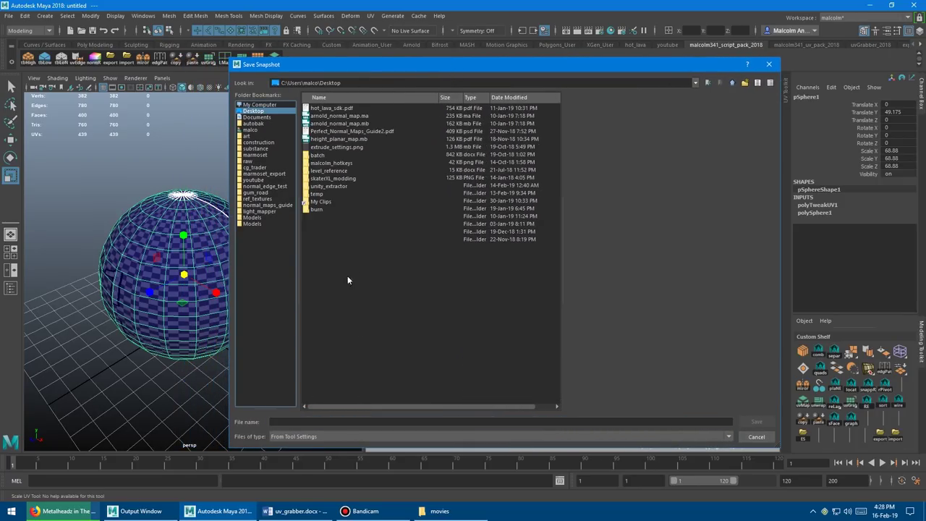
pyautogui.click(339, 422)
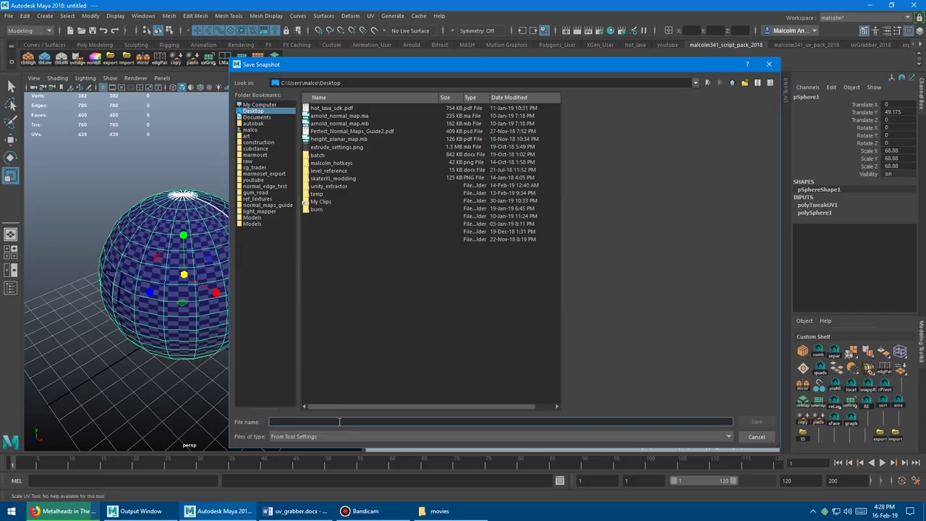
pyautogui.write('wiref')
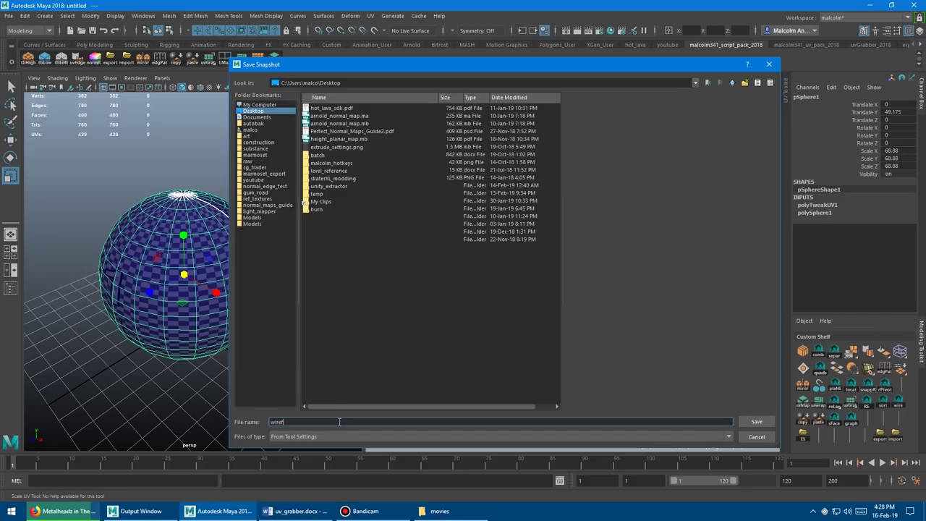
pyautogui.write('rame')
pyautogui.click(756, 422)
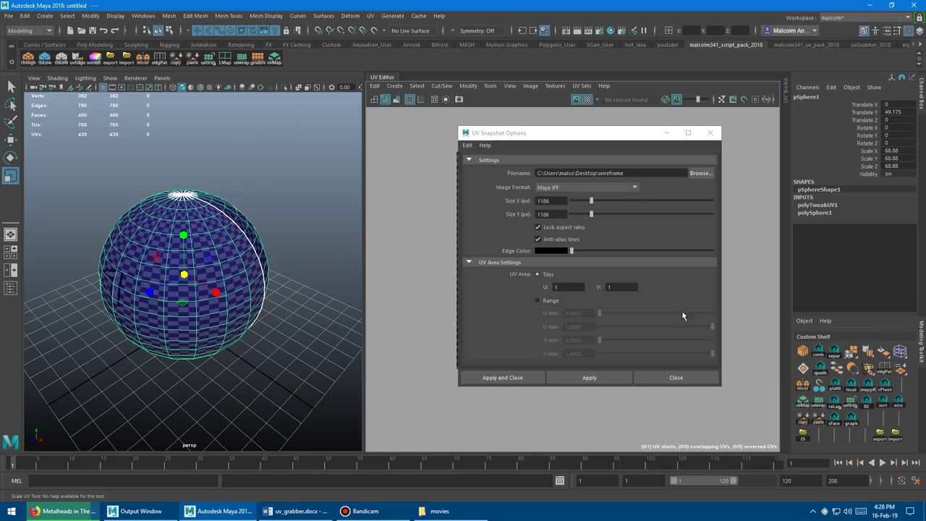
# Step: Switch the snapshot format to PNG, set size 2048, and apply to write wireframe.png
pyautogui.click(578, 187)
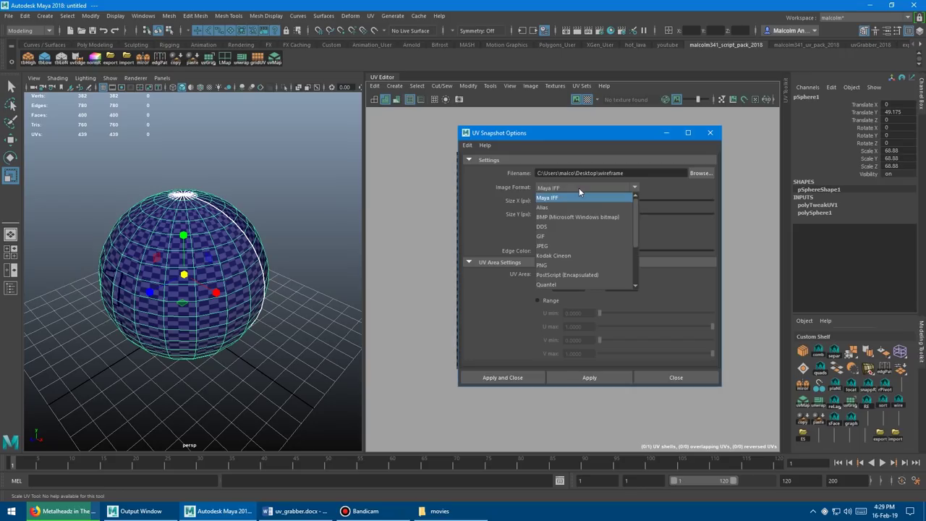
pyautogui.click(560, 265)
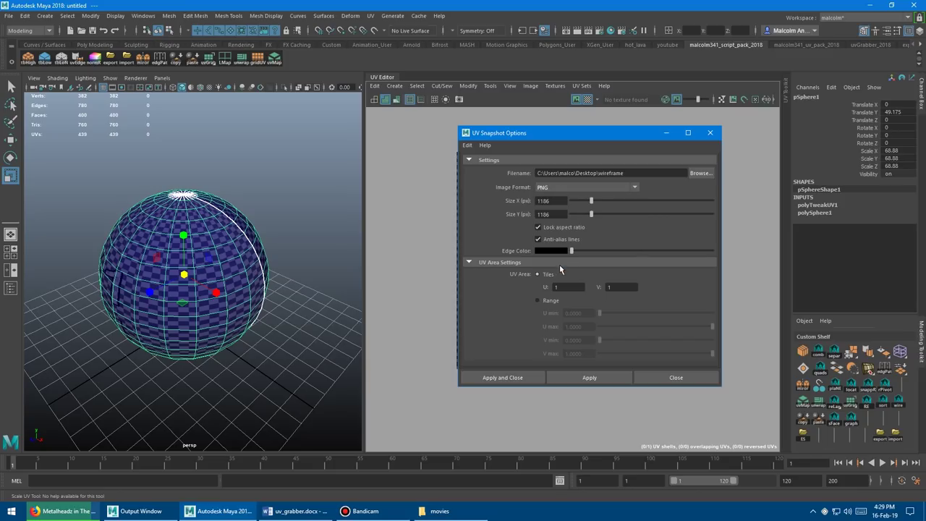
pyautogui.doubleClick(556, 201)
pyautogui.write('2048')
pyautogui.press('Return')
pyautogui.click(515, 376)
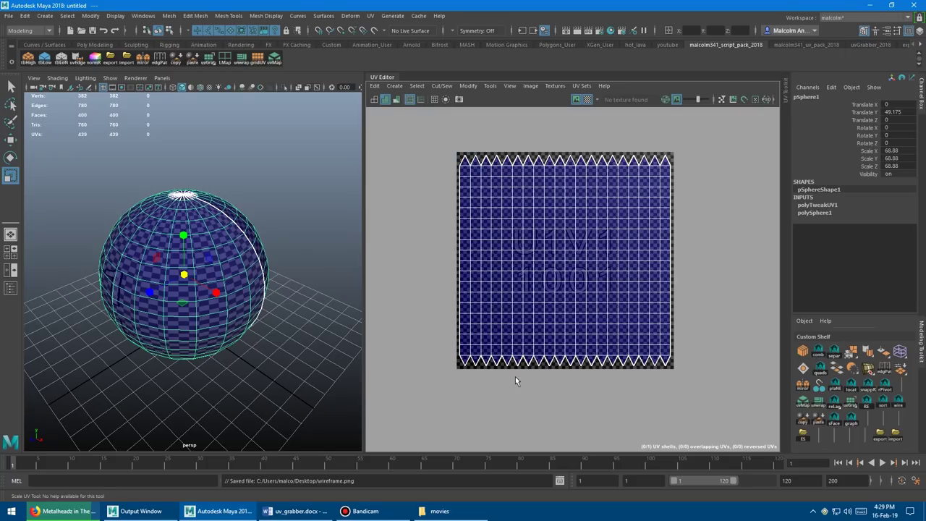
# Step: Minimize Maya and drag wireframe.png from the desktop into Photoshop to open it
pyautogui.click(445, 186)
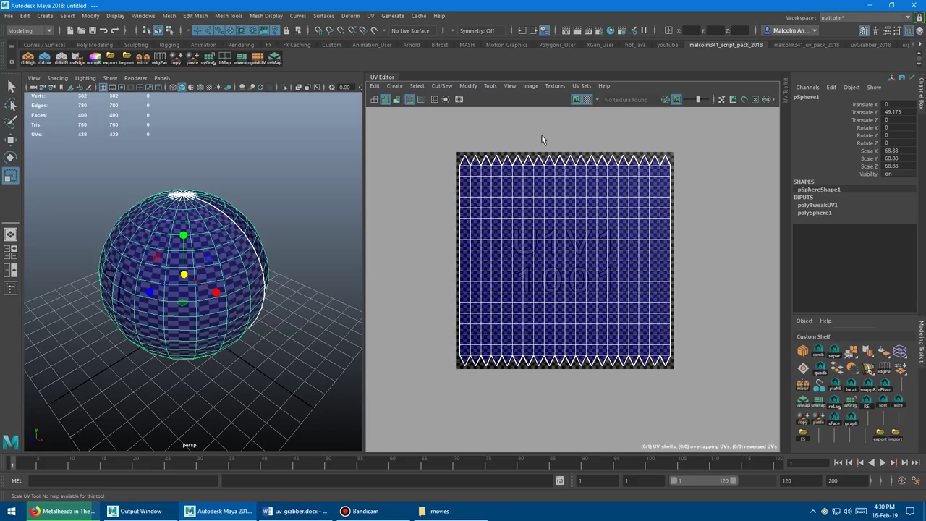
pyautogui.click(870, 5)
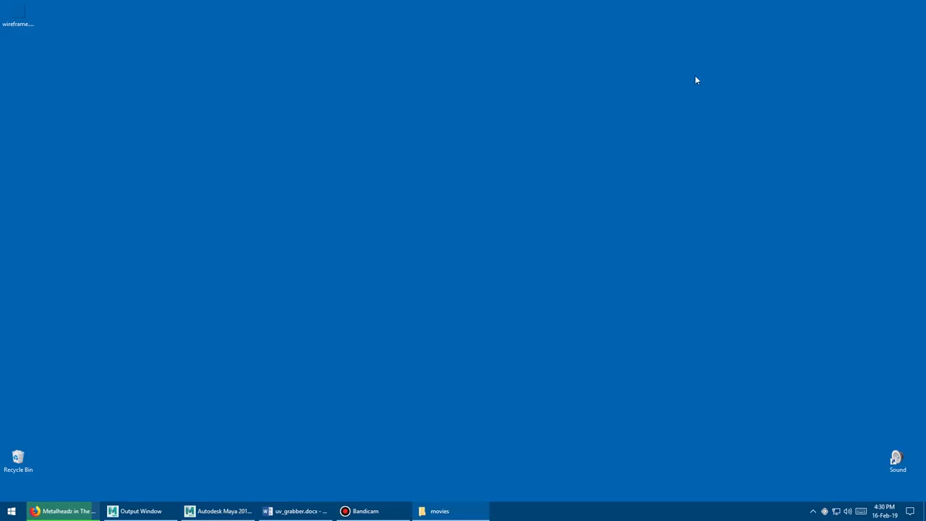
pyautogui.moveTo(17, 15); pyautogui.dragTo(445, 220)
pyautogui.moveTo(525, 411); pyautogui.dragTo(427, 253)
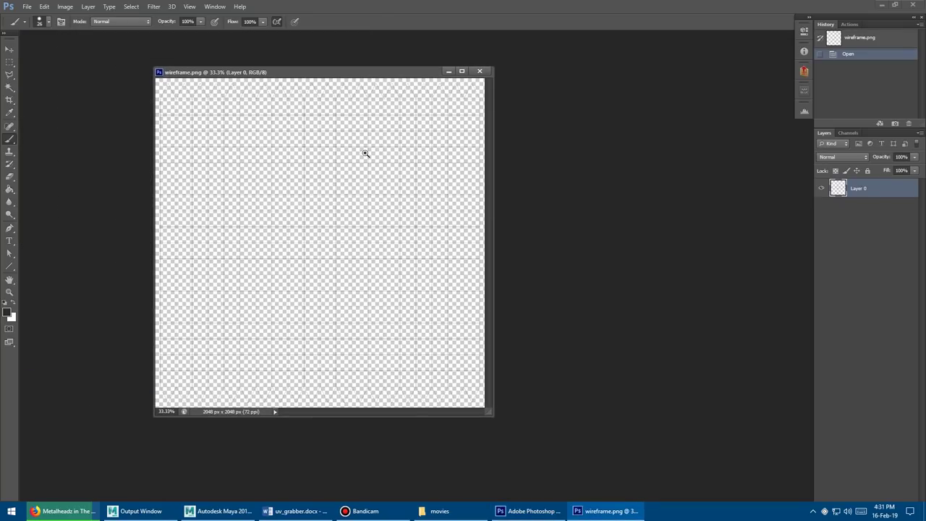
# Step: Zoom in and pan along the zigzag top edge to see its jagged, non-anti-aliased pixels
pyautogui.press('z')
pyautogui.click(343, 149)
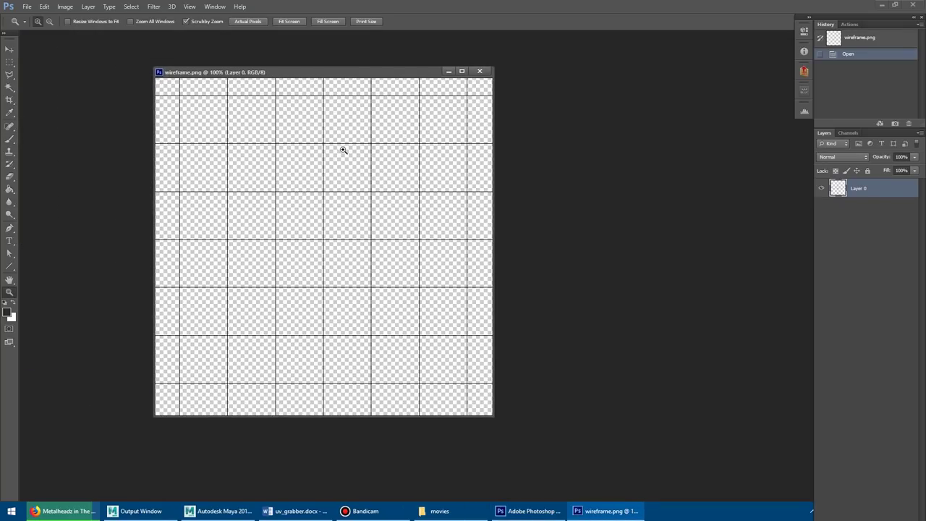
pyautogui.click(314, 138)
pyautogui.moveTo(419, 257); pyautogui.dragTo(330, 183)
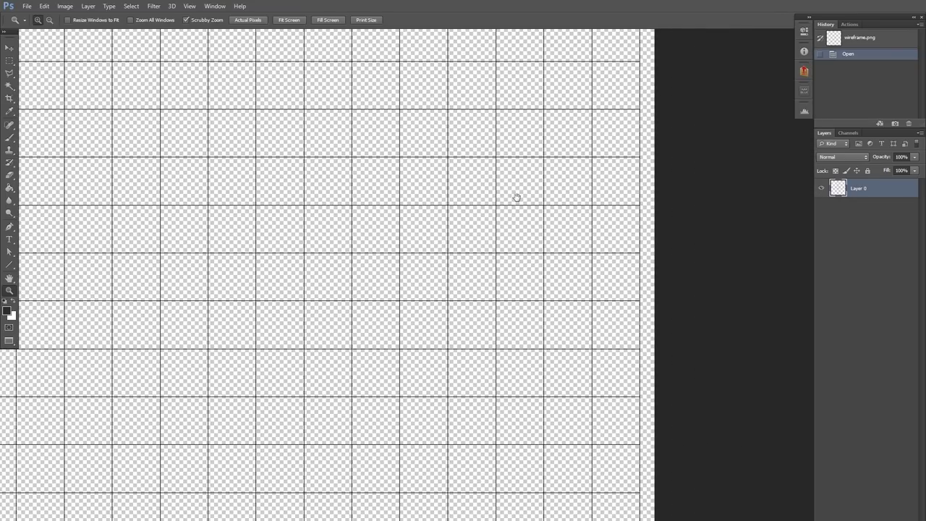
pyautogui.click(521, 188)
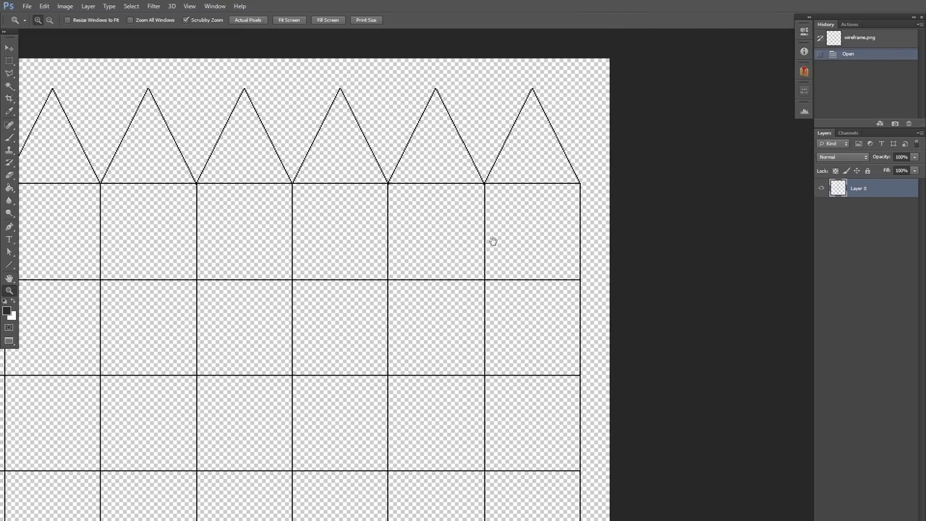
pyautogui.click(502, 235)
pyautogui.click(504, 235)
pyautogui.click(504, 235)
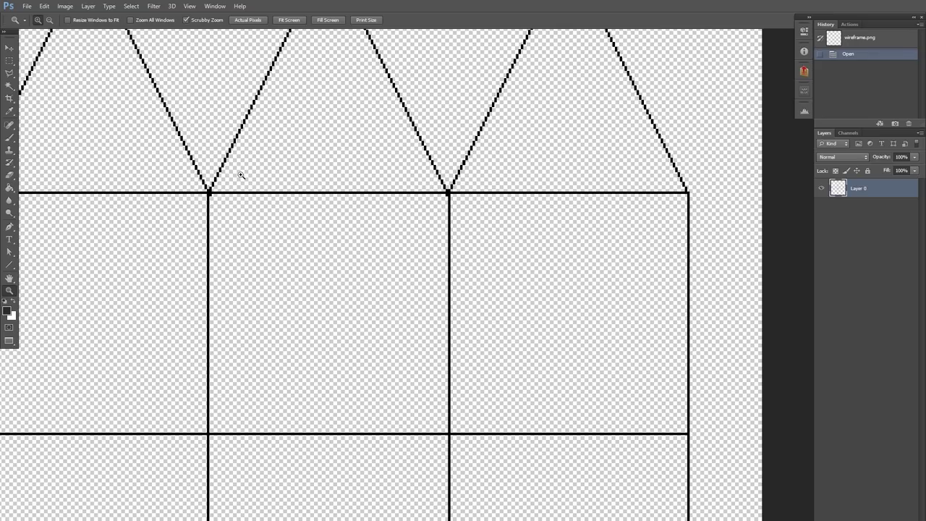
pyautogui.moveTo(268, 214); pyautogui.dragTo(450, 191)
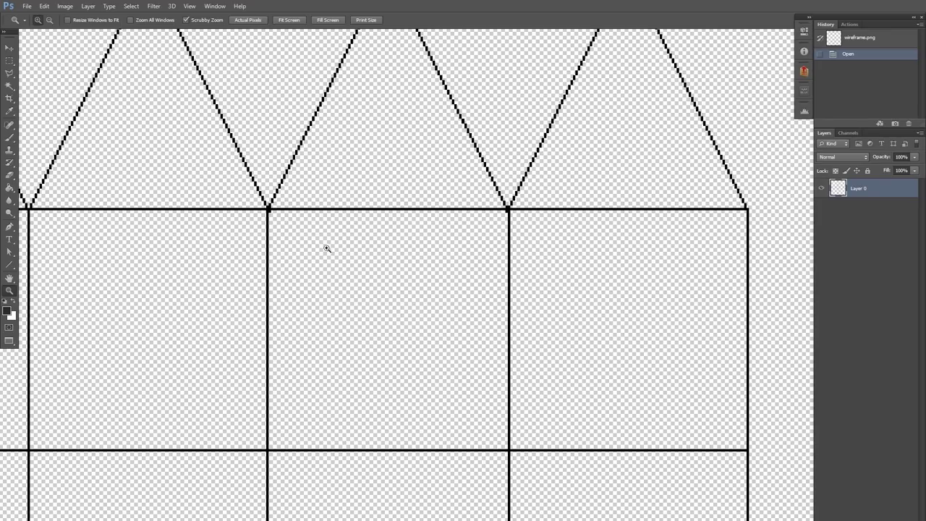
# Step: Switch back to Maya and bring up the UV Editor's Image menu
pyautogui.hotkey('alt', 'Tab')
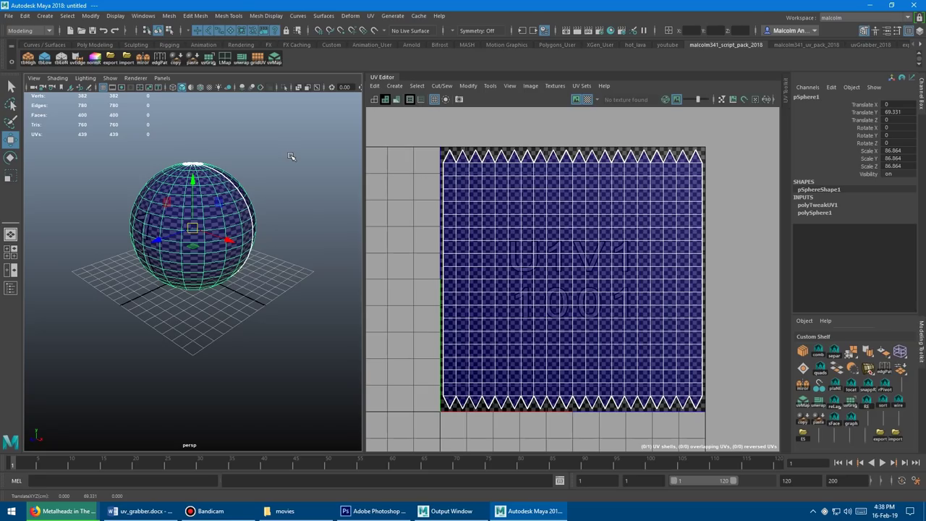
pyautogui.click(530, 86)
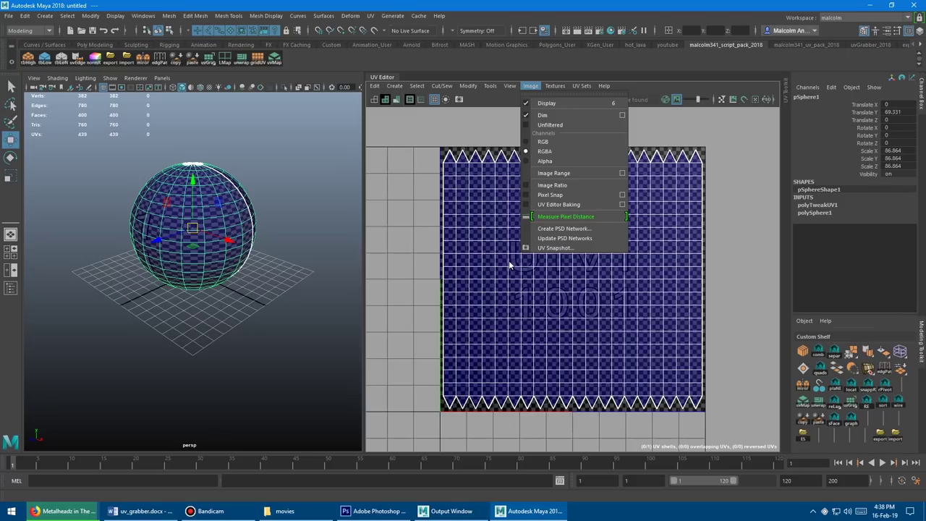
pyautogui.click(559, 248)
pyautogui.moveTo(544, 130); pyautogui.dragTo(502, 123)
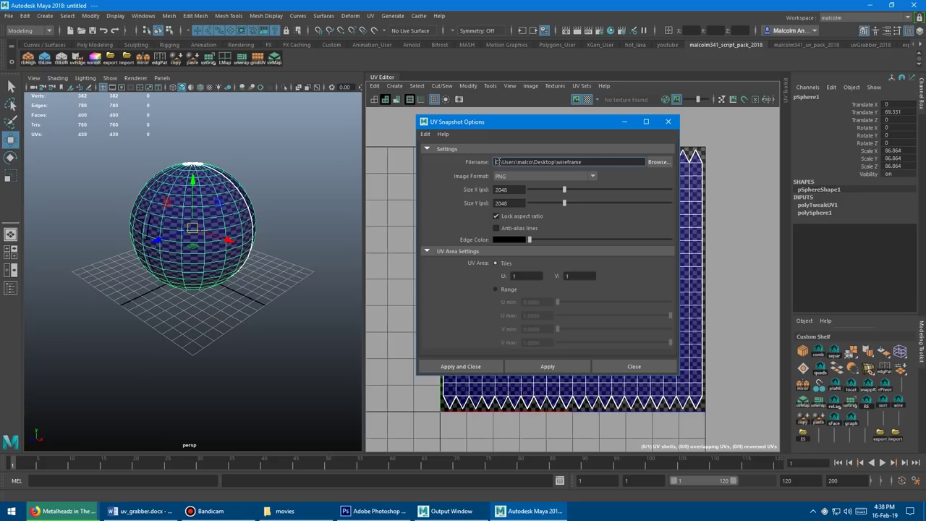
pyautogui.moveTo(495, 162); pyautogui.dragTo(583, 162)
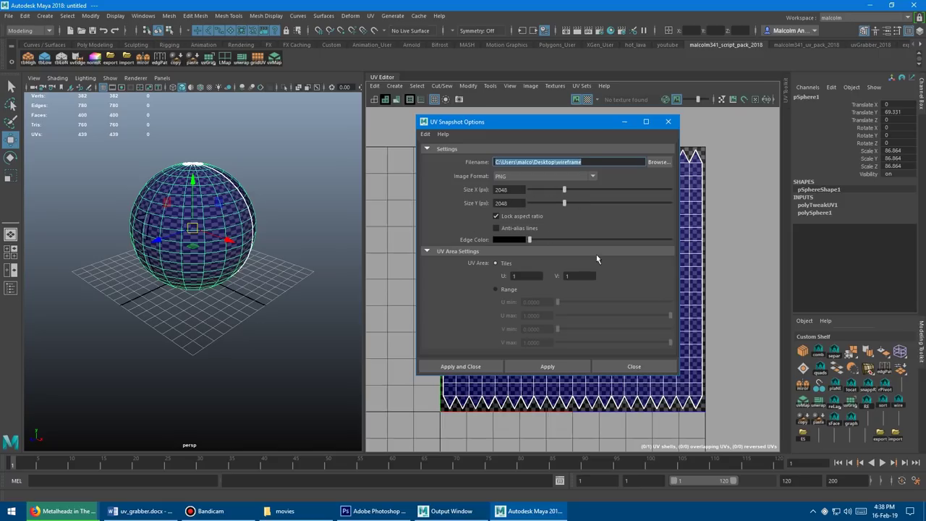
pyautogui.moveTo(491, 124); pyautogui.dragTo(503, 128)
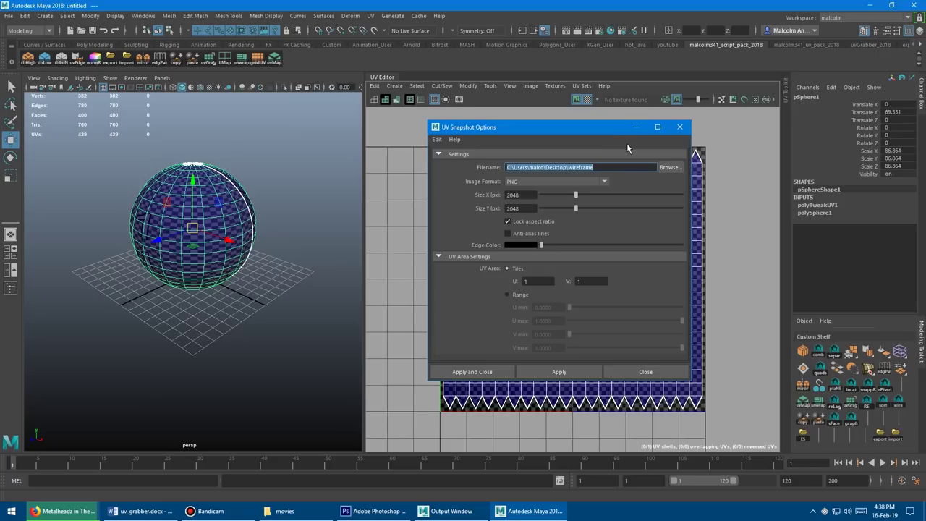
pyautogui.click(679, 126)
# Step: Nudge the UV layout view slightly and dolly the perspective camera closer to the sphere
pyautogui.keyDown('alt'); pyautogui.moveTo(527, 207); pyautogui.dragTo(526, 195, button='middle'); pyautogui.keyUp('alt')
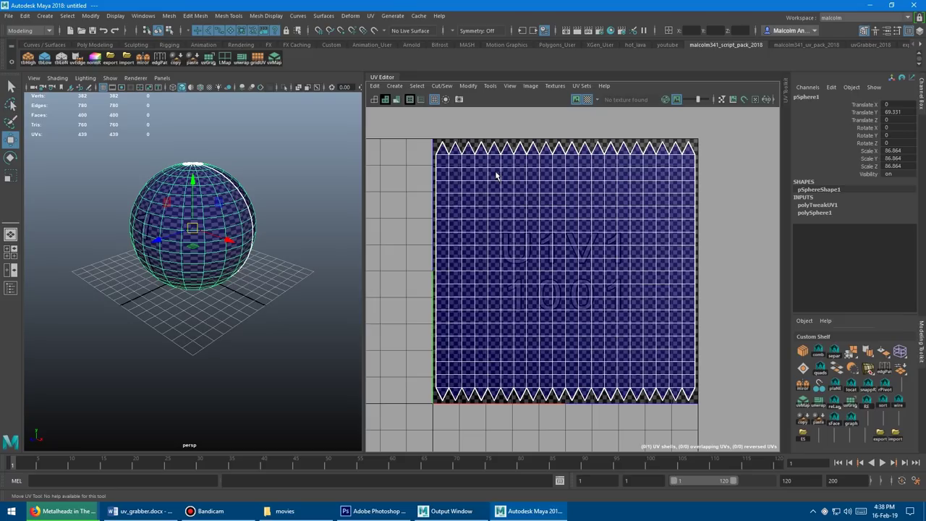
pyautogui.moveTo(496, 175)
pyautogui.keyDown('alt'); pyautogui.mouseDown(button='middle')
pyautogui.moveTo(479, 175)
pyautogui.moveTo(505, 166)
pyautogui.mouseUp(button='middle'); pyautogui.keyUp('alt')
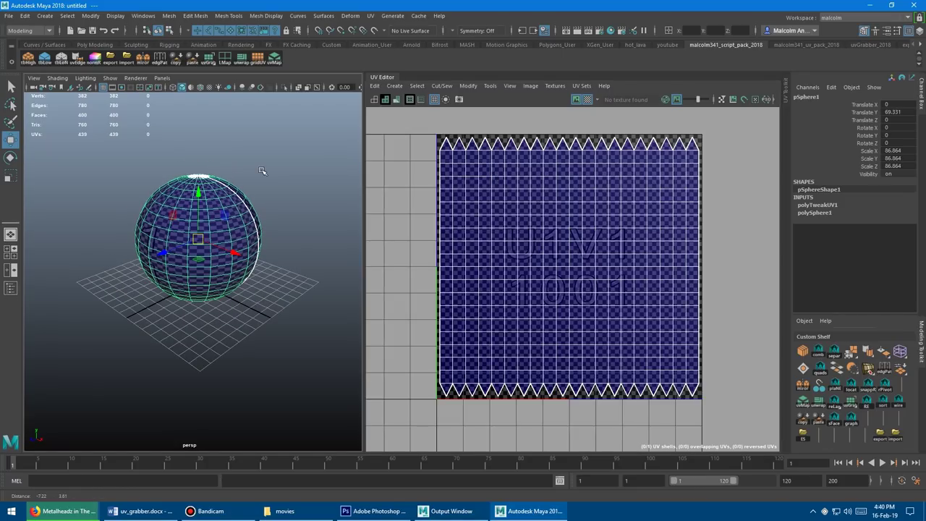
pyautogui.keyDown('alt'); pyautogui.moveTo(266, 174); pyautogui.dragTo(292, 180, button='right'); pyautogui.keyUp('alt')
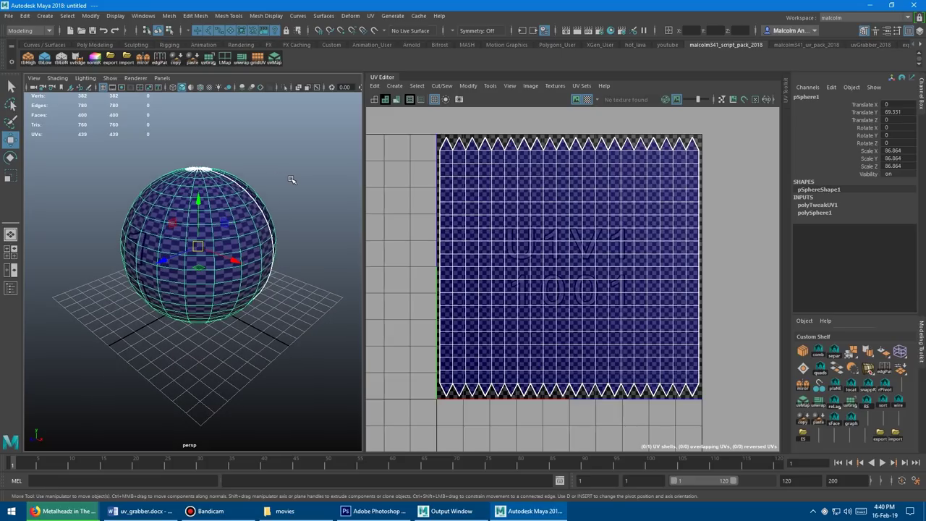
# Step: Open uvGrabber and set both snapshot width and height to 512 pix
pyautogui.click(209, 62)
pyautogui.moveTo(310, 155); pyautogui.dragTo(285, 124)
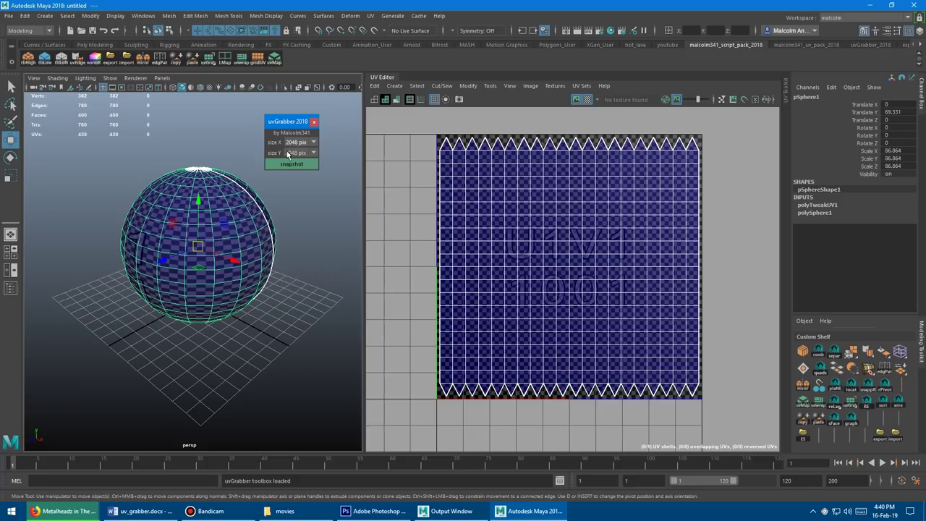
pyautogui.click(301, 142)
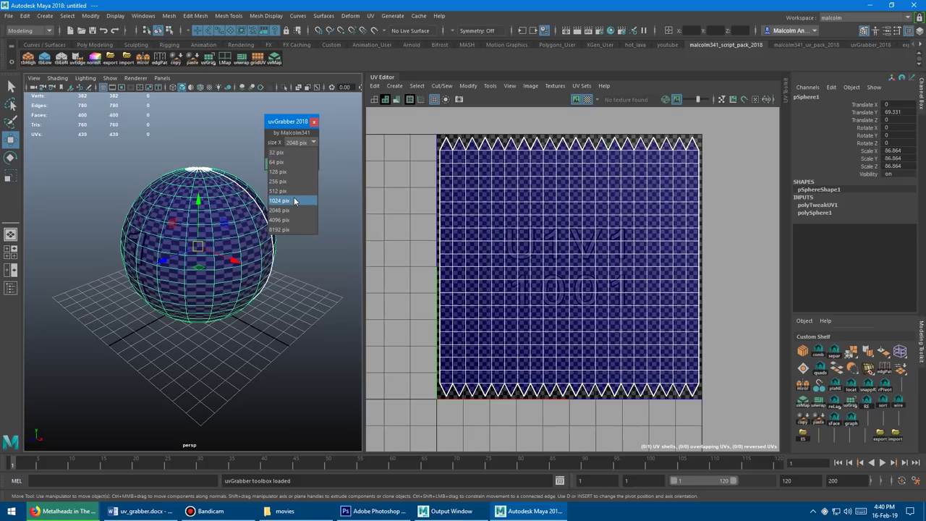
pyautogui.click(291, 191)
pyautogui.click(295, 153)
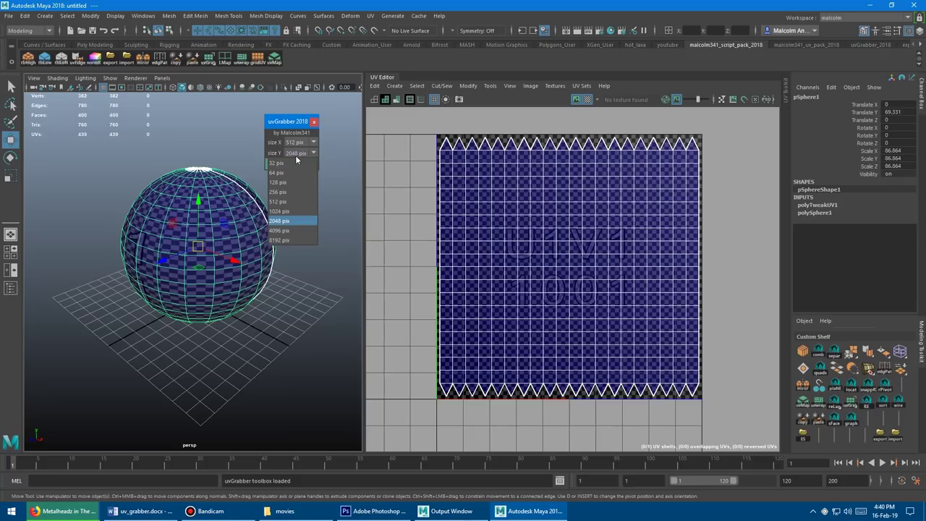
pyautogui.click(288, 202)
pyautogui.moveTo(283, 122); pyautogui.dragTo(296, 118)
pyautogui.keyDown('alt'); pyautogui.moveTo(306, 200); pyautogui.dragTo(296, 205); pyautogui.keyUp('alt')
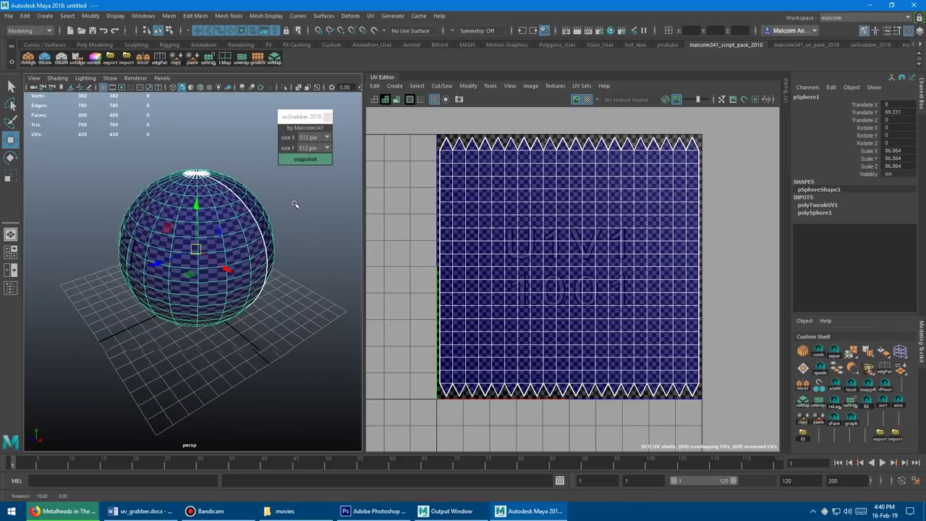
pyautogui.moveTo(297, 119); pyautogui.dragTo(292, 118)
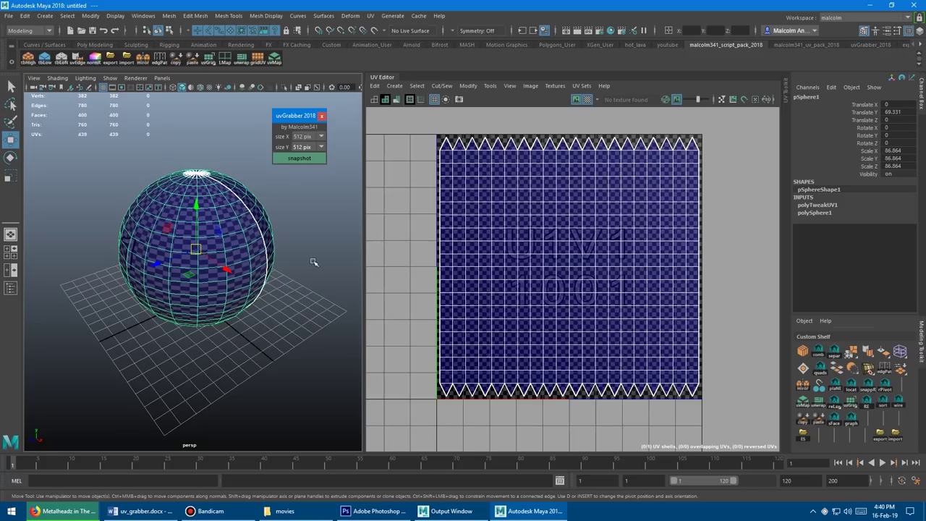
# Step: Check Photoshop, return to Maya, and close the UV Editor panel so the viewport fills
pyautogui.click(390, 511)
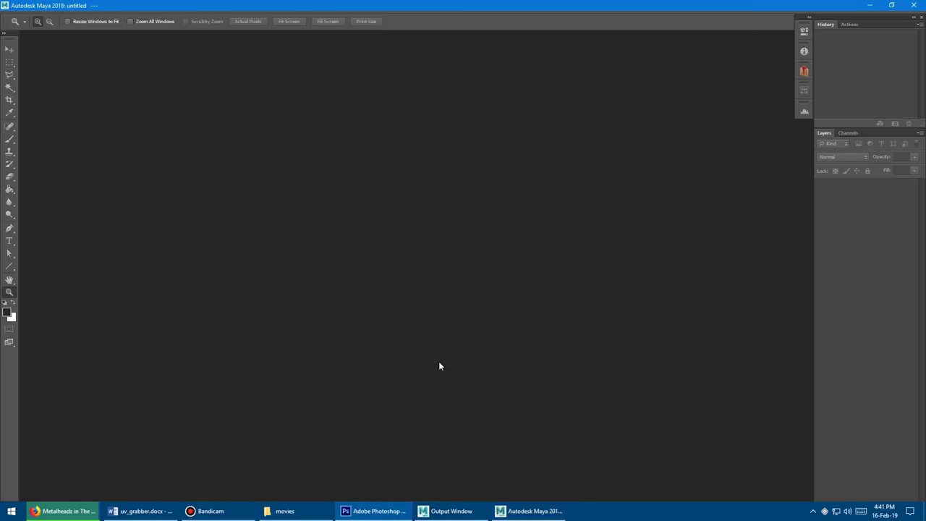
pyautogui.click(535, 511)
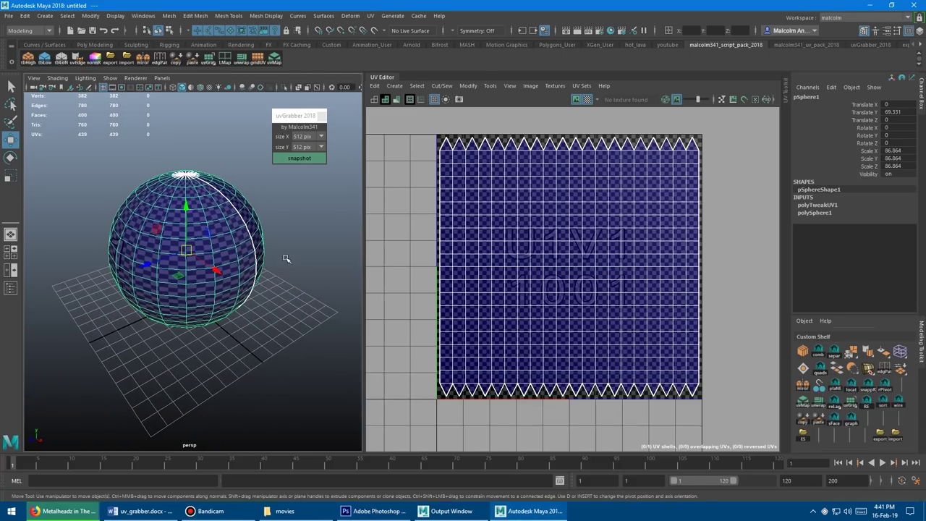
pyautogui.rightClick(385, 80)
pyautogui.click(400, 115)
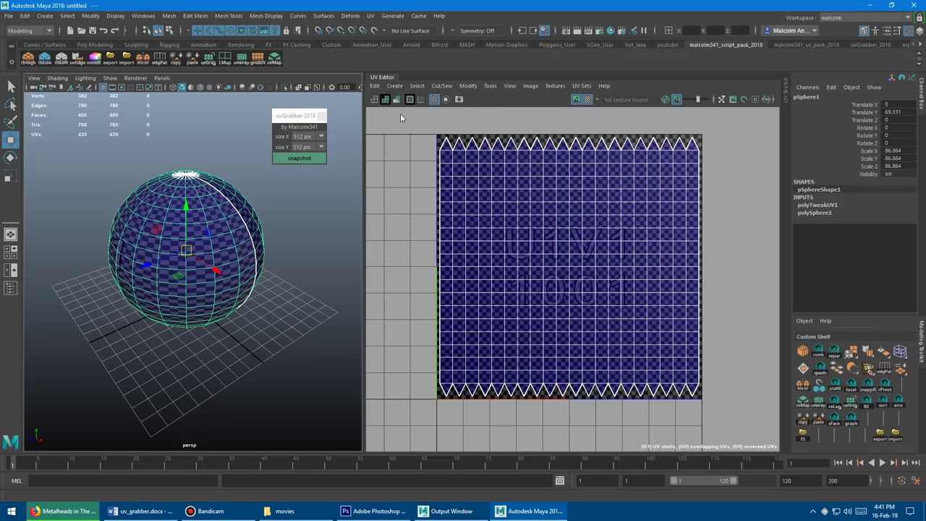
pyautogui.scroll(-5, 500, 148)
# Step: Select the sphere and send its 512×512 UV snapshot to Photoshop as m341temp_wire.png
pyautogui.click(507, 193)
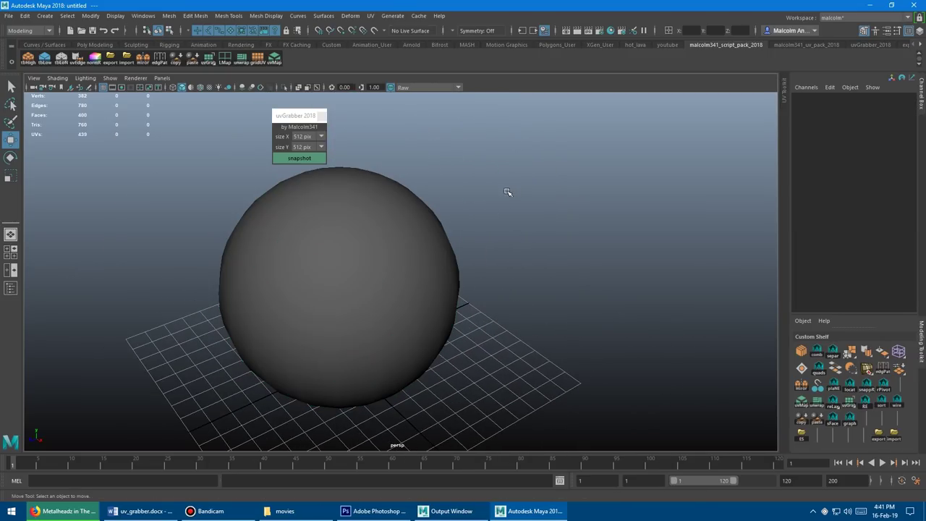
pyautogui.click(423, 215)
pyautogui.keyDown('alt'); pyautogui.moveTo(399, 218); pyautogui.dragTo(351, 188); pyautogui.keyUp('alt')
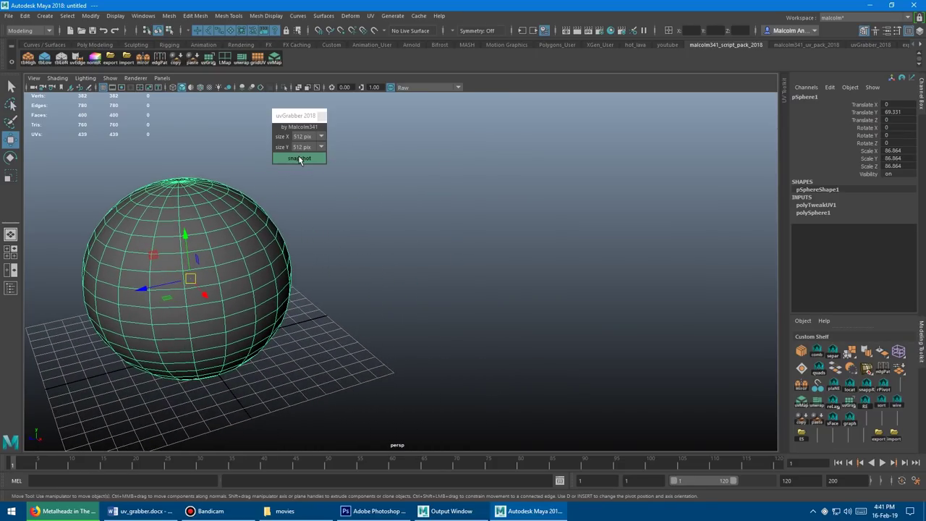
pyautogui.click(299, 157)
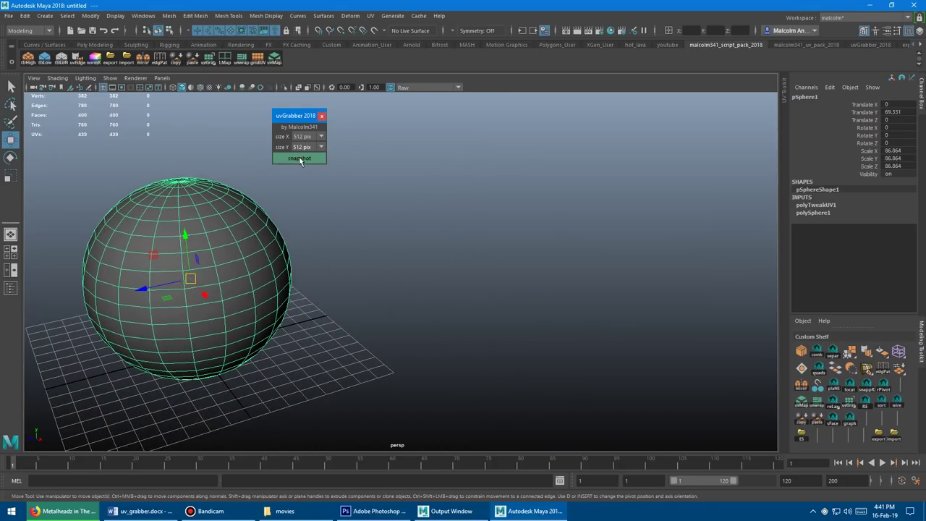
pyautogui.moveTo(201, 40); pyautogui.dragTo(423, 88)
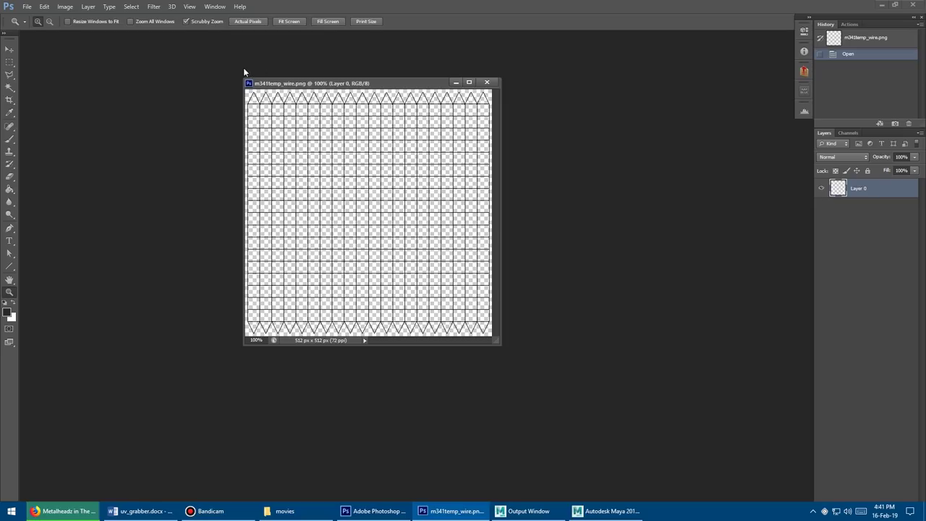
# Step: Enlarge the m341temp_wire.png window and park it at the upper left, then return to Maya
pyautogui.moveTo(241, 76); pyautogui.dragTo(213, 56)
pyautogui.moveTo(290, 86); pyautogui.dragTo(263, 99)
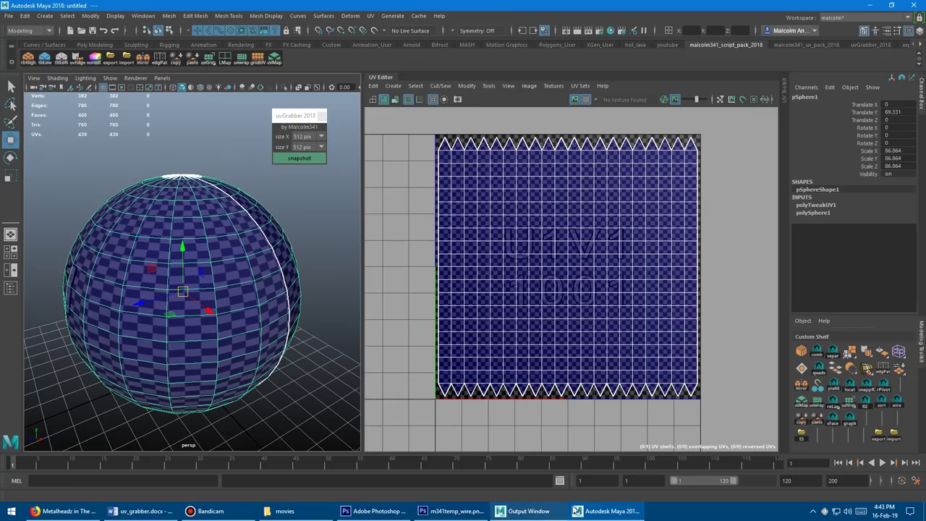
pyautogui.click(452, 511)
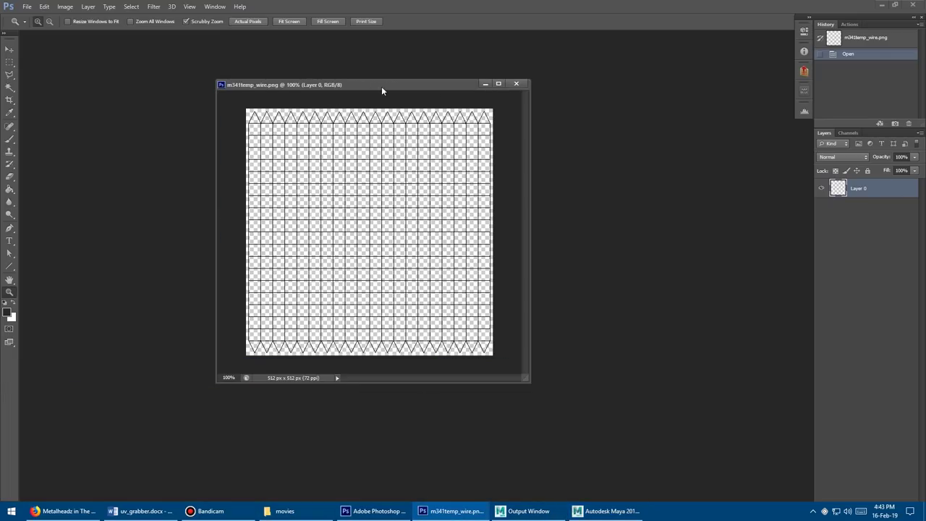
pyautogui.moveTo(381, 86); pyautogui.dragTo(208, 60)
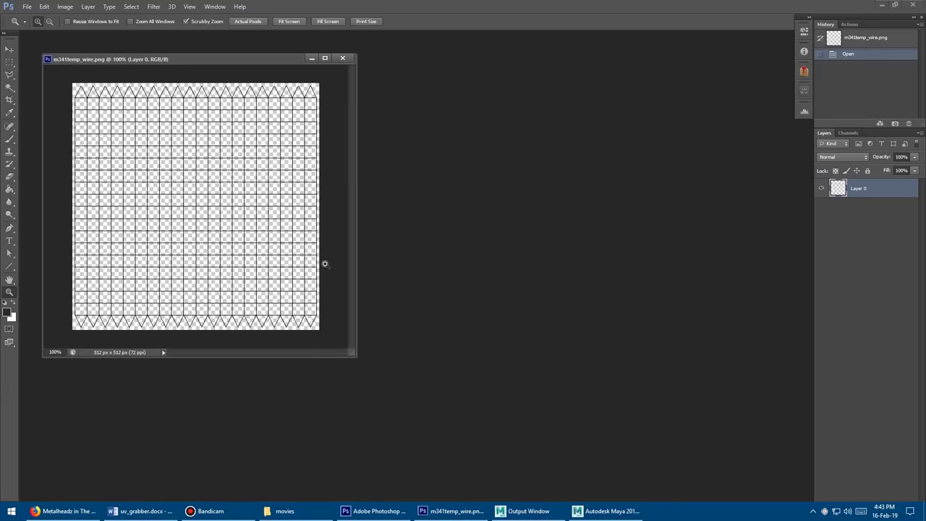
pyautogui.click(608, 511)
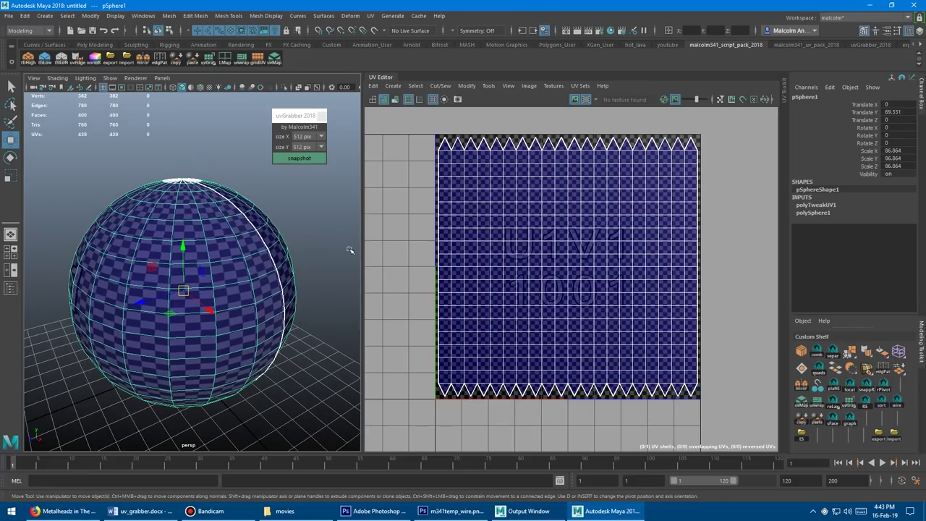
# Step: Delete the top and bottom blocks of sphere faces in UV mode, leaving an H-shaped UV shell
pyautogui.moveTo(537, 165); pyautogui.dragTo(572, 163, button='right')
pyautogui.keyDown('alt'); pyautogui.moveTo(502, 115); pyautogui.dragTo(467, 139, button='middle'); pyautogui.keyUp('alt')
pyautogui.moveTo(467, 139); pyautogui.dragTo(582, 237)
pyautogui.keyDown('alt'); pyautogui.moveTo(511, 429); pyautogui.dragTo(497, 374, button='middle'); pyautogui.keyUp('alt')
pyautogui.keyDown('shift'); pyautogui.moveTo(457, 378); pyautogui.dragTo(561, 310); pyautogui.keyUp('shift')
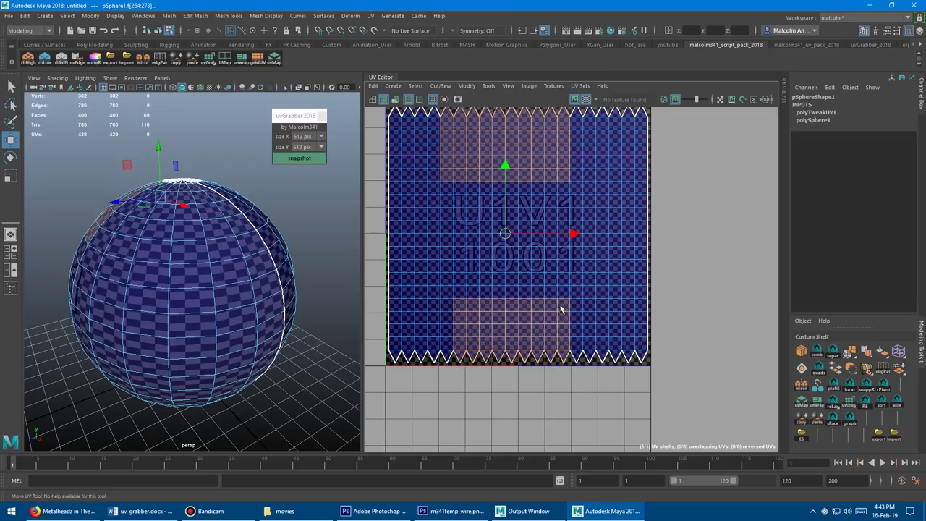
pyautogui.keyDown('alt'); pyautogui.moveTo(511, 268); pyautogui.dragTo(522, 310, button='middle'); pyautogui.keyUp('alt')
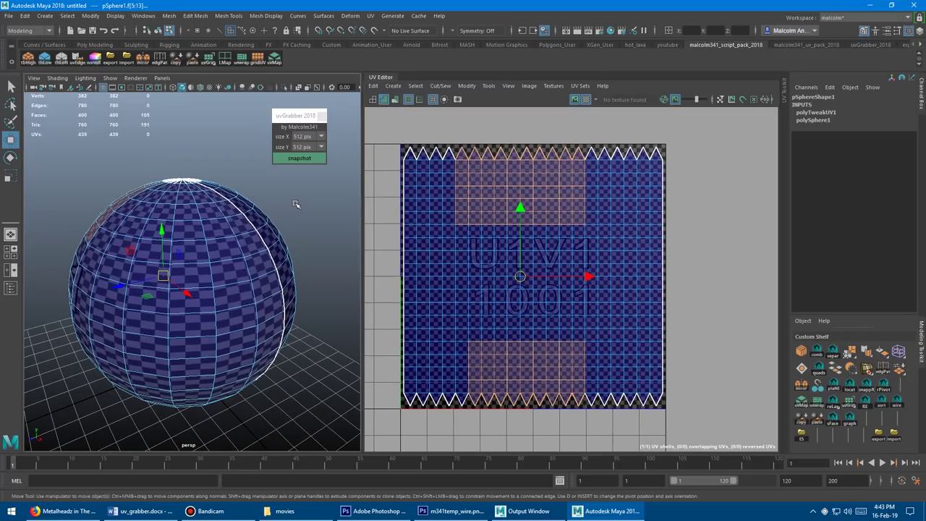
pyautogui.press('Delete')
pyautogui.moveTo(232, 217); pyautogui.dragTo(265, 199, button='right')
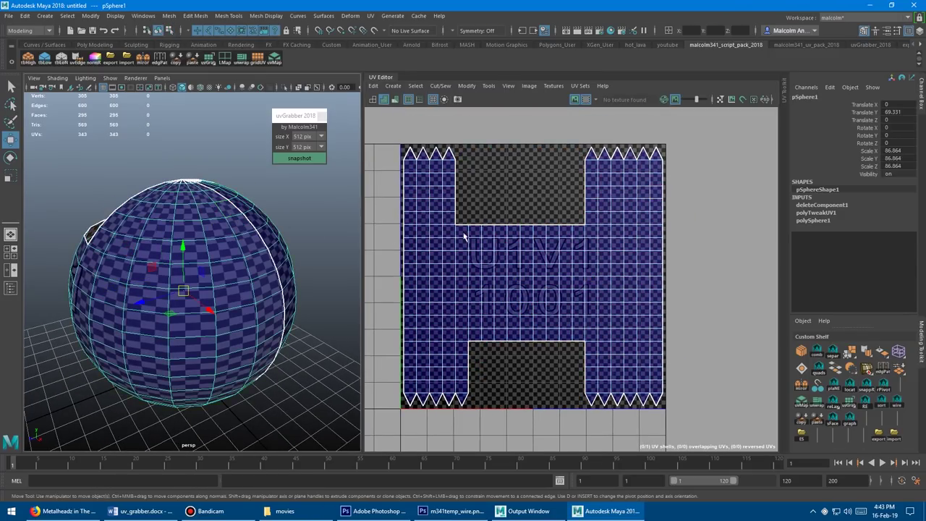
pyautogui.moveTo(505, 227)
pyautogui.keyDown('alt'); pyautogui.mouseDown(button='middle')
pyautogui.moveTo(496, 228)
pyautogui.moveTo(510, 225)
pyautogui.mouseUp(button='middle'); pyautogui.keyUp('alt')
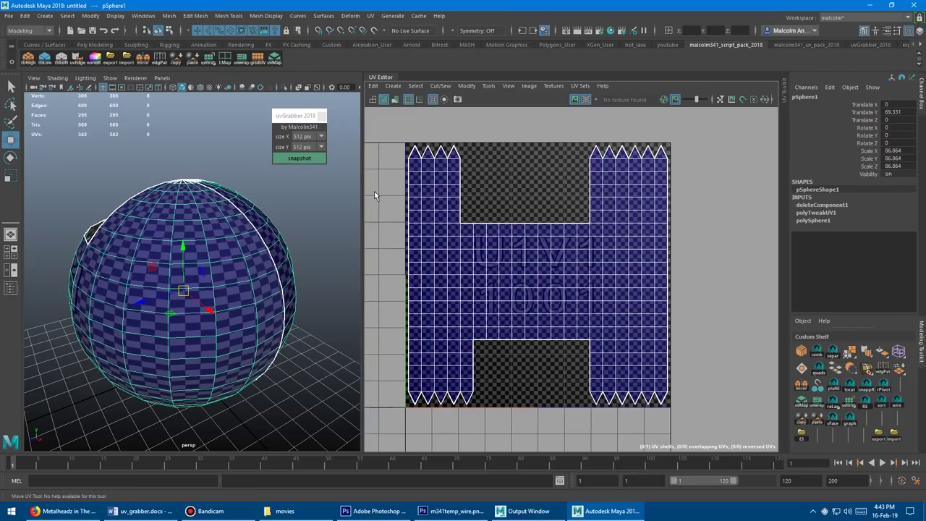
# Step: Send a fresh UV snapshot and update m341temp_wire.png to show the gapped H-shaped wireframe
pyautogui.click(299, 159)
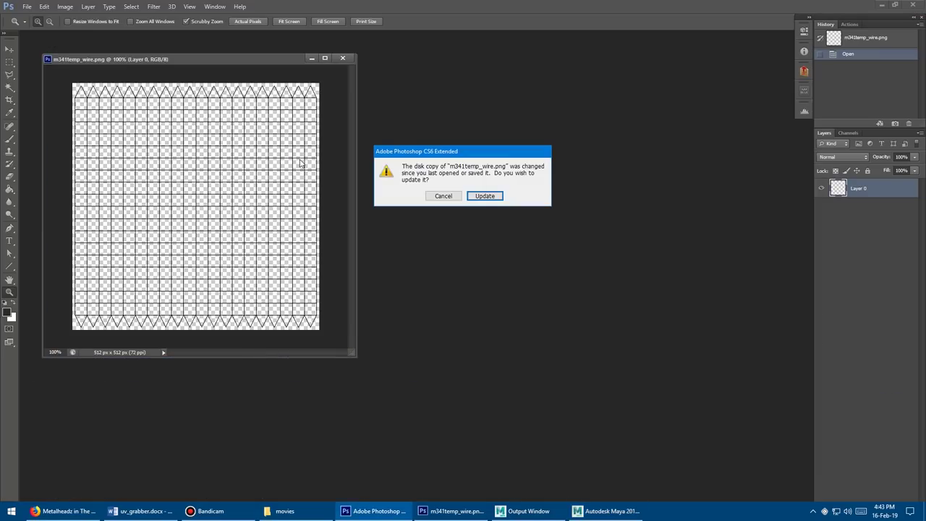
pyautogui.click(485, 197)
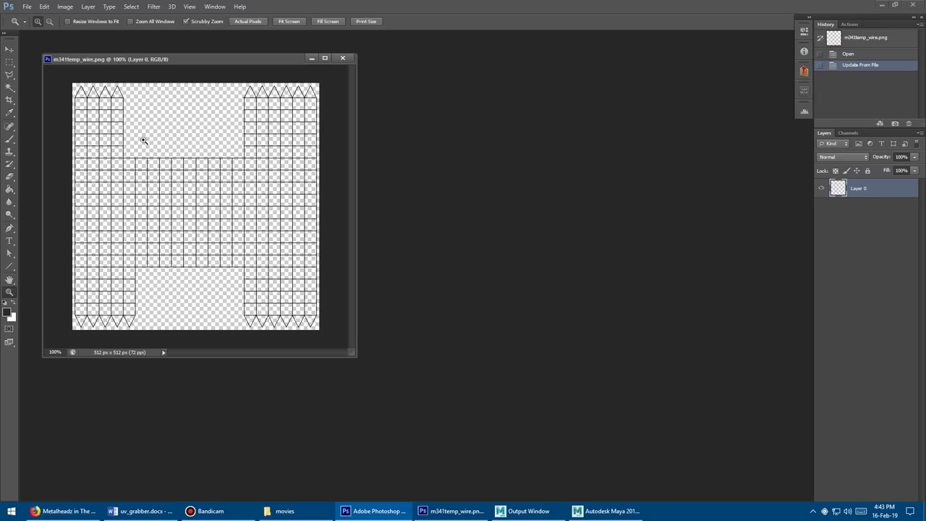
pyautogui.moveTo(227, 65); pyautogui.dragTo(228, 66)
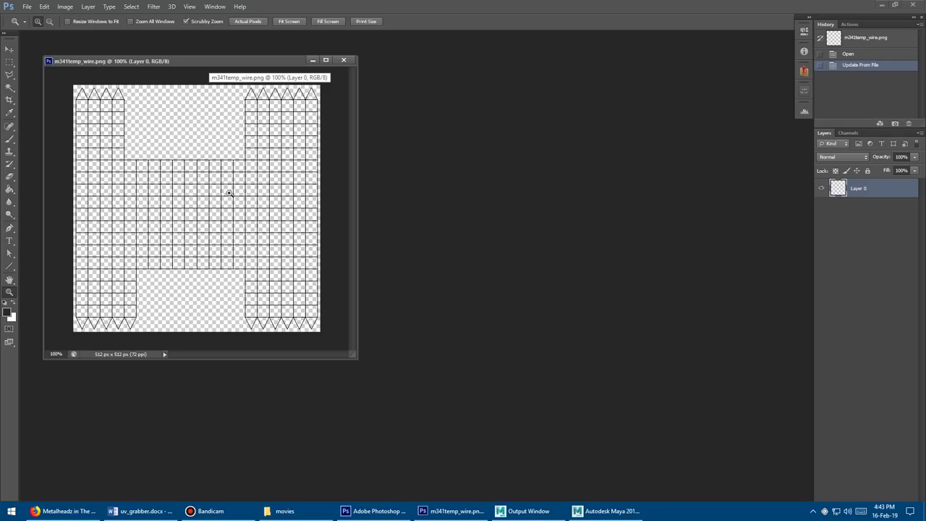
pyautogui.moveTo(154, 61)
pyautogui.mouseDown()
pyautogui.moveTo(174, 65)
pyautogui.moveTo(162, 64)
pyautogui.mouseUp()
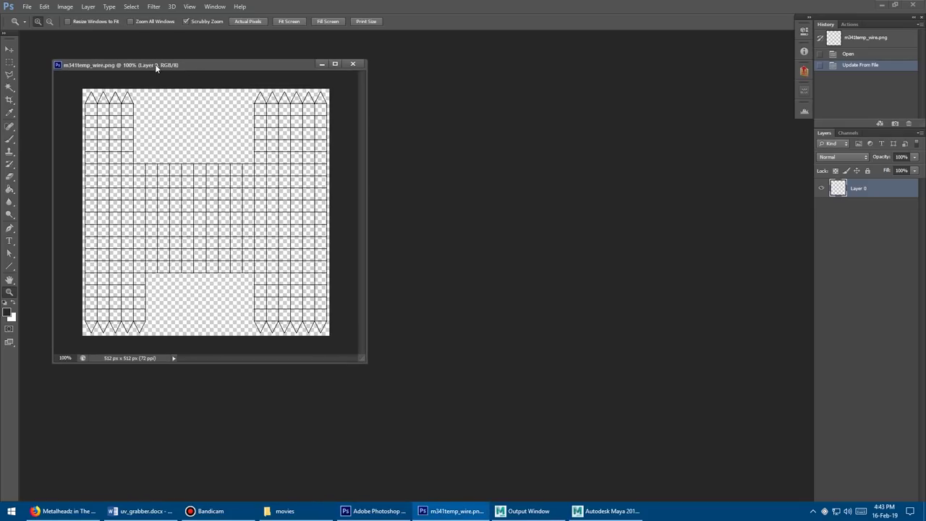
# Step: Tick Auto-Update Open Documents in Photoshop's Edit > Preferences > General and confirm
pyautogui.click(45, 8)
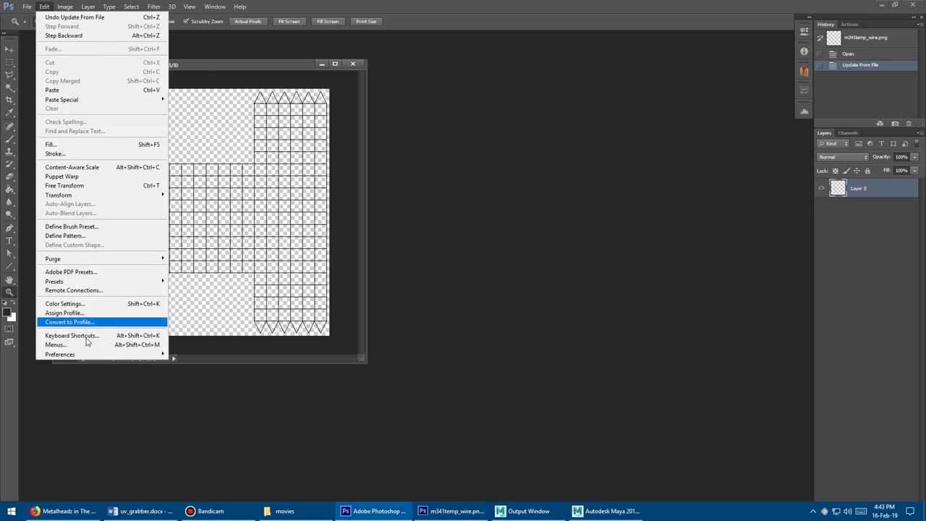
pyautogui.moveTo(141, 356)
pyautogui.click(191, 357)
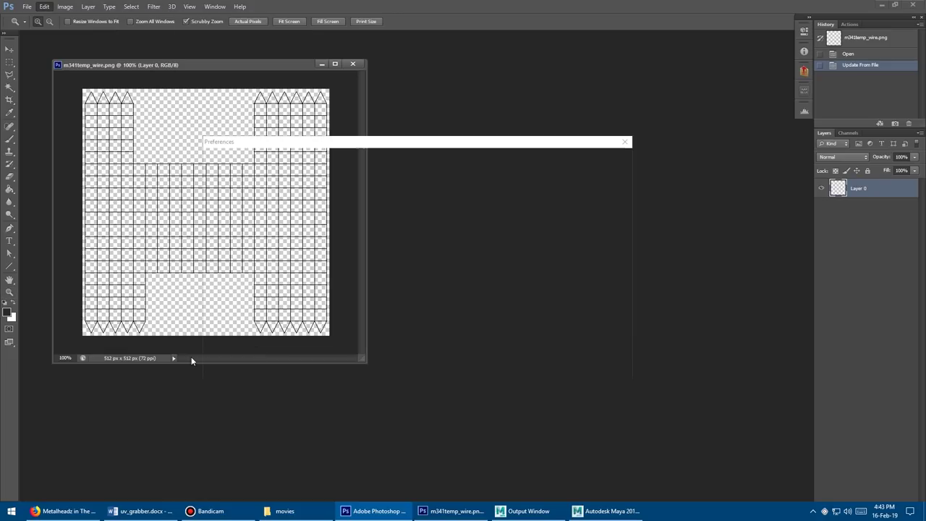
pyautogui.click(294, 217)
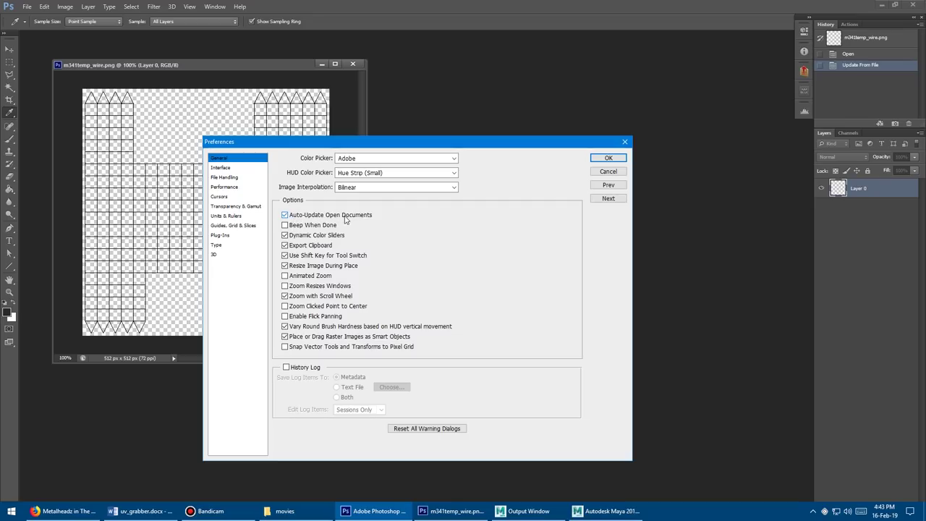
pyautogui.click(602, 160)
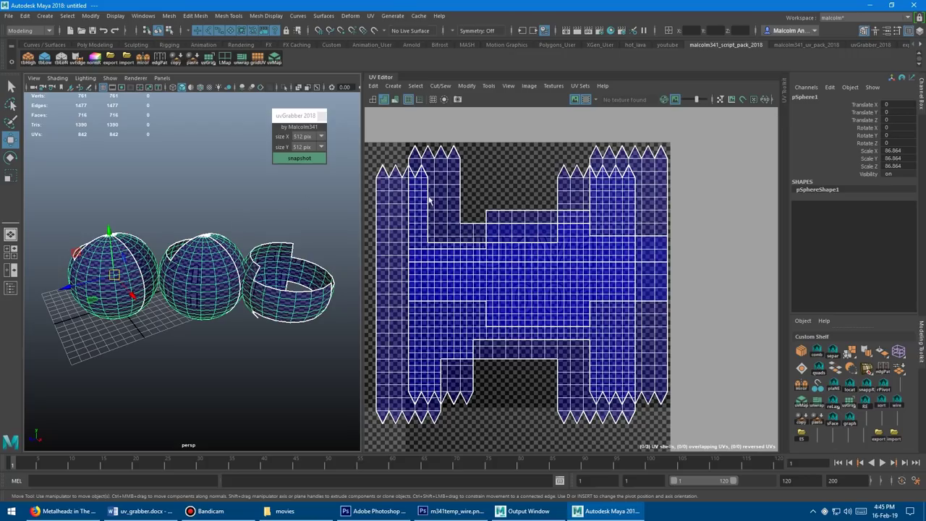
# Step: Select the whole cross-shaped UV shell in the UV Editor in Face mode
pyautogui.scroll(-3, 475, 219)
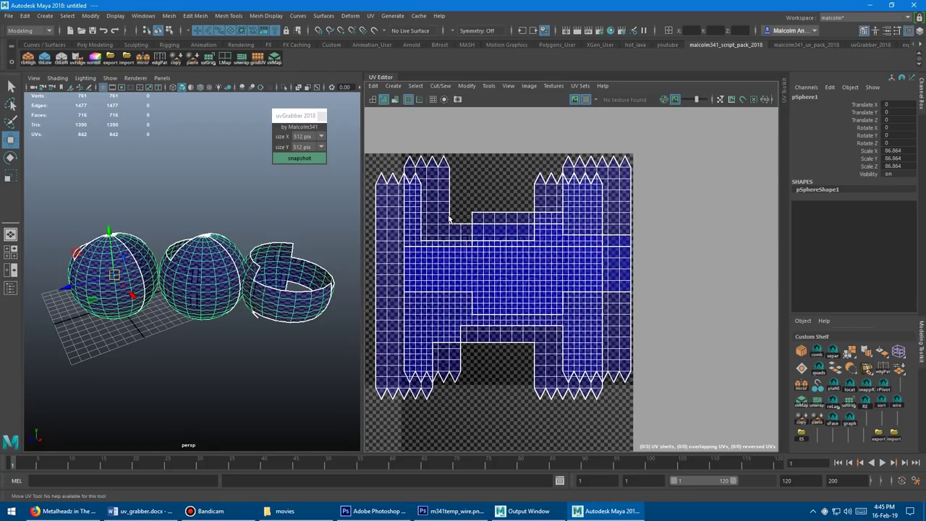
pyautogui.keyDown('alt'); pyautogui.moveTo(519, 243); pyautogui.dragTo(555, 239, button='middle'); pyautogui.keyUp('alt')
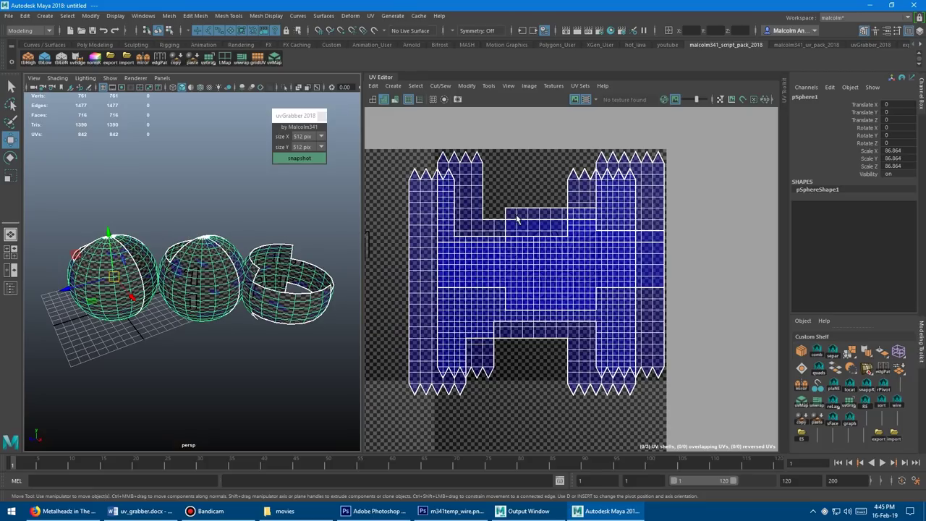
pyautogui.rightClick(516, 192)
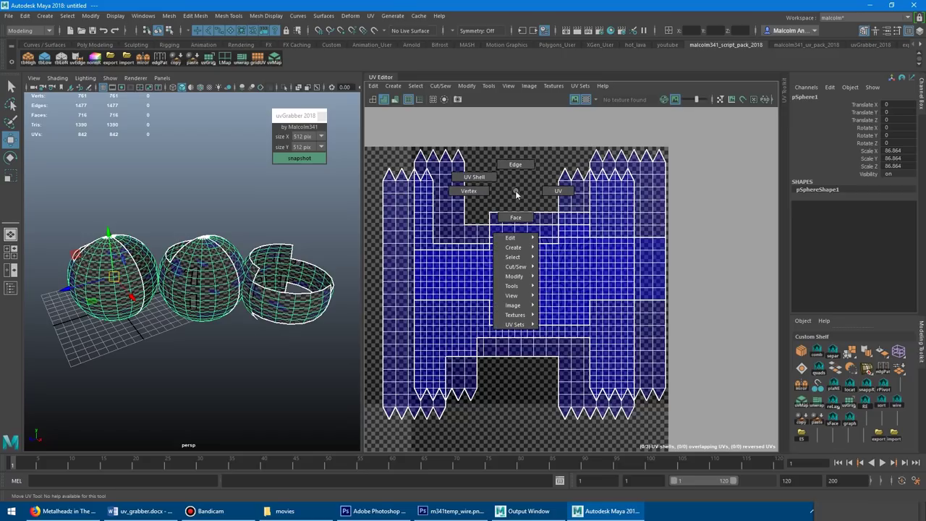
pyautogui.moveTo(515, 192); pyautogui.dragTo(514, 216, button='right')
pyautogui.doubleClick(509, 219)
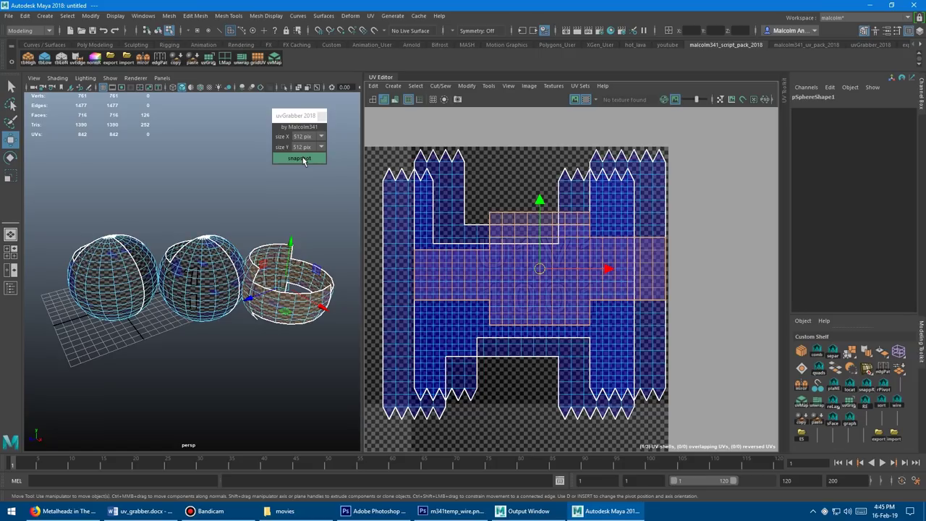
# Step: Send a snapshot of the cross shell and accept Photoshop's reload of m341temp_wire.png
pyautogui.click(302, 161)
pyautogui.click(485, 197)
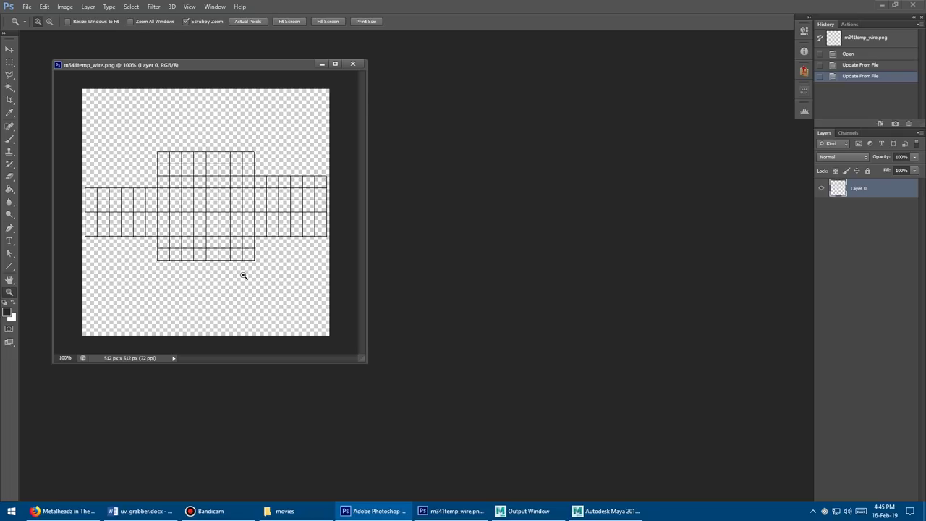
pyautogui.hotkey('alt', 'Tab')
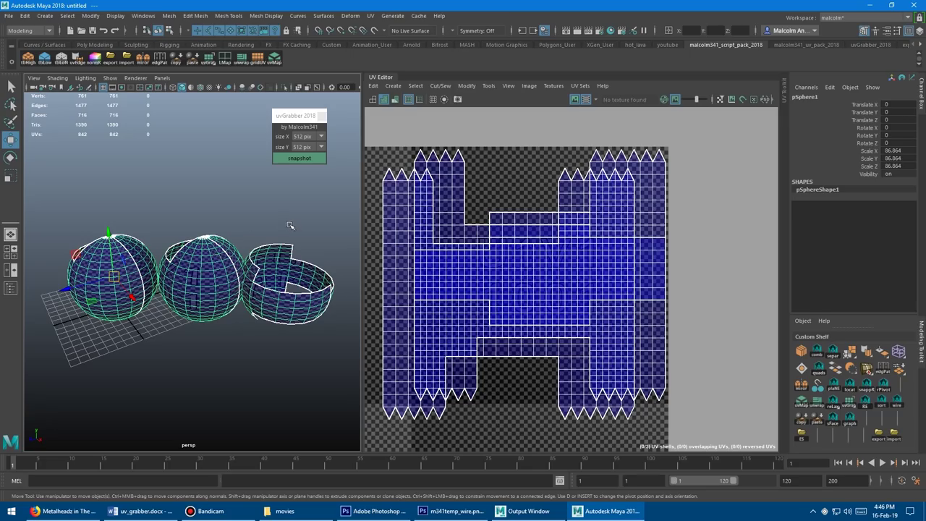
# Step: Set uvGrabber size to 64 × 2048 pix, snapshot, and update the Photoshop wireframe image
pyautogui.click(309, 137)
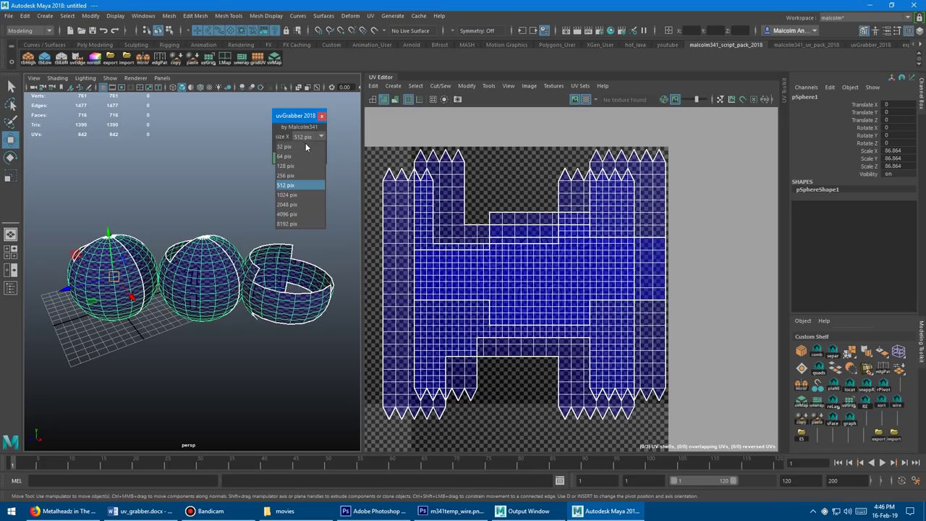
pyautogui.click(297, 157)
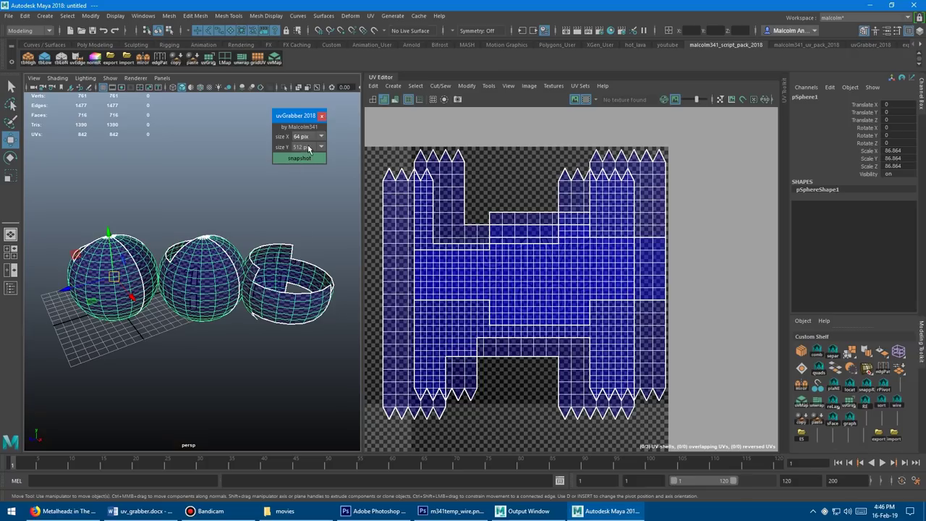
pyautogui.click(304, 146)
pyautogui.click(298, 215)
pyautogui.click(297, 157)
pyautogui.click(482, 195)
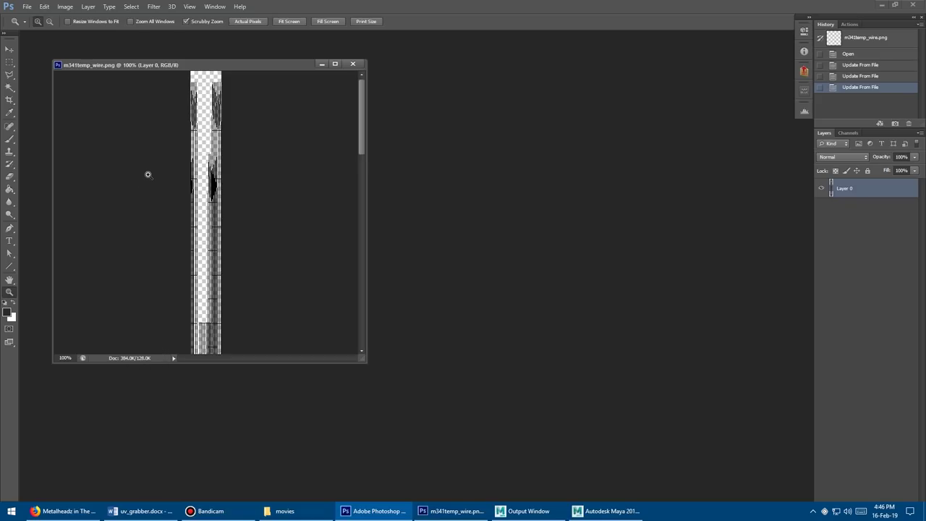
# Step: Check the Units & Rulers preferences, then set the status bar to Document Dimensions (64 px x 2048 px)
pyautogui.click(45, 7)
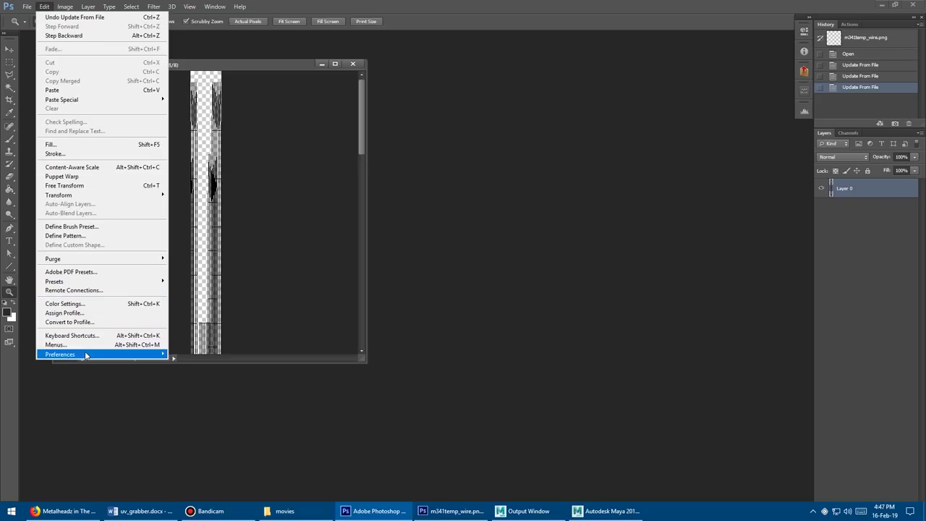
pyautogui.moveTo(90, 354)
pyautogui.click(187, 354)
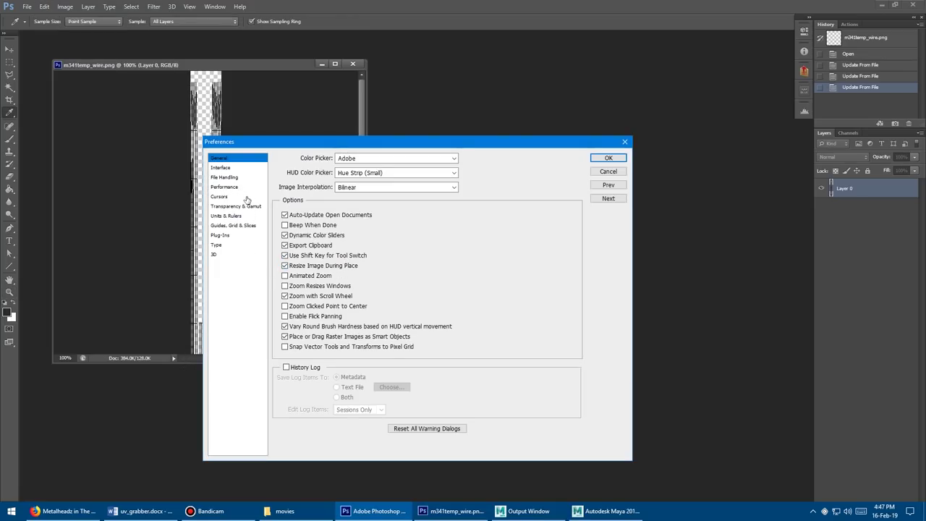
pyautogui.click(233, 217)
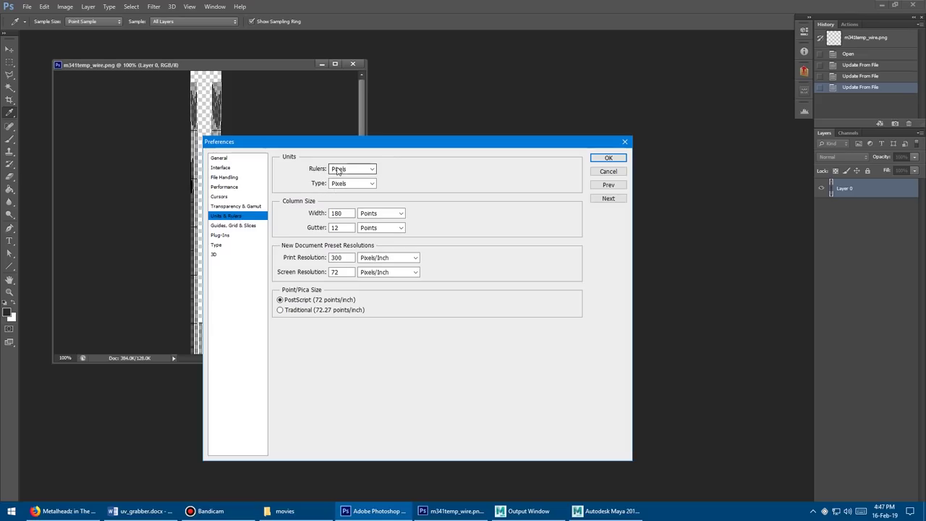
pyautogui.click(606, 159)
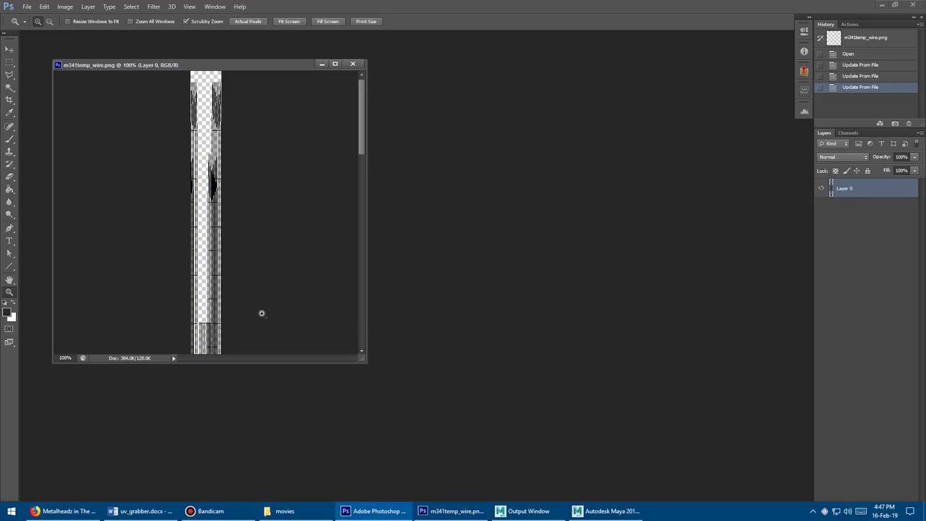
pyautogui.click(174, 358)
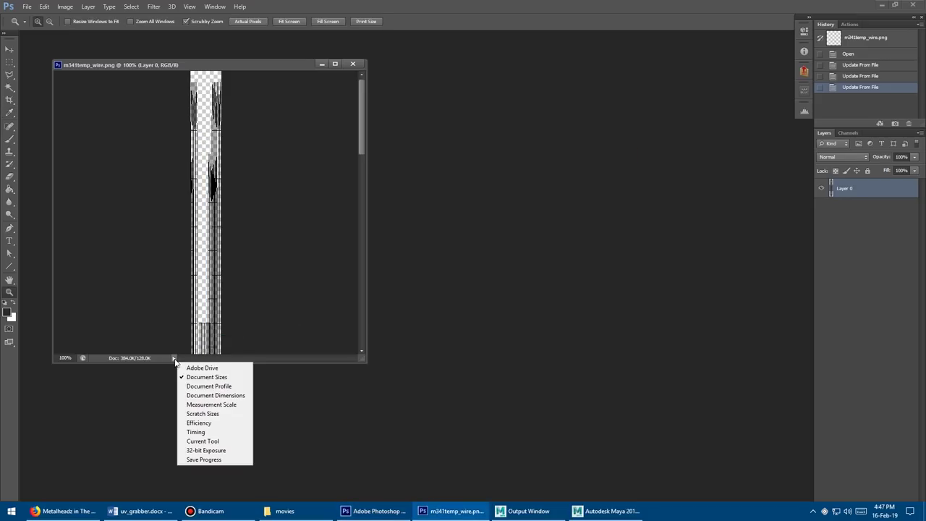
pyautogui.click(242, 399)
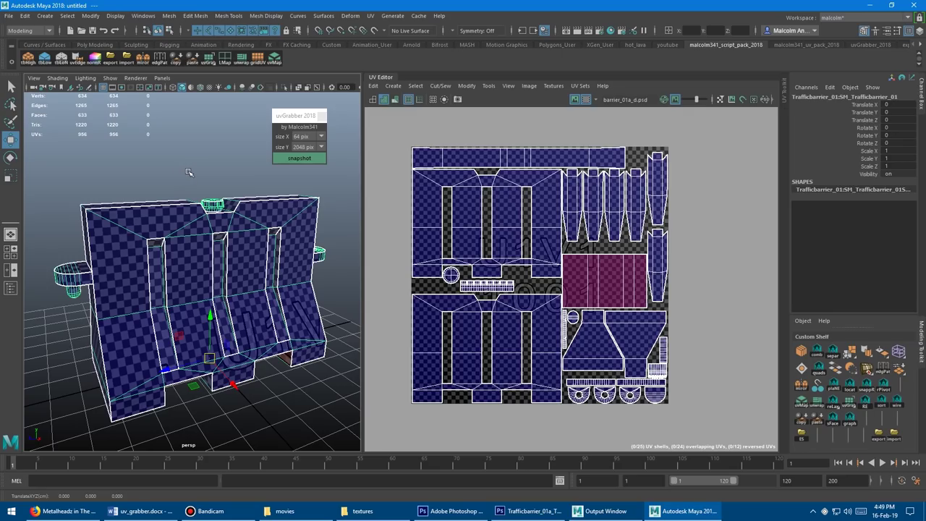
# Step: Set uvGrabber width to 2048 pix and send a 2048×2048 barrier UV snapshot to Photoshop
pyautogui.keyDown('alt'); pyautogui.moveTo(186, 174); pyautogui.dragTo(217, 178); pyautogui.keyUp('alt')
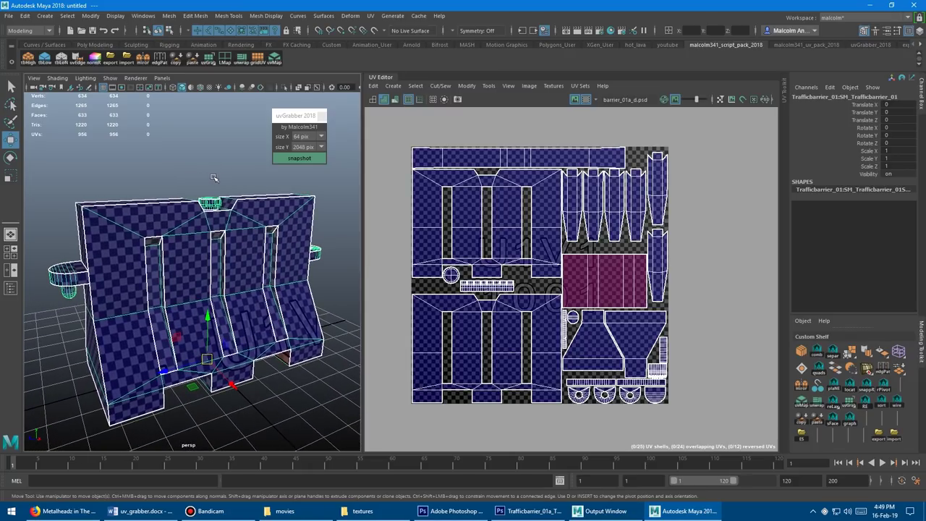
pyautogui.click(309, 138)
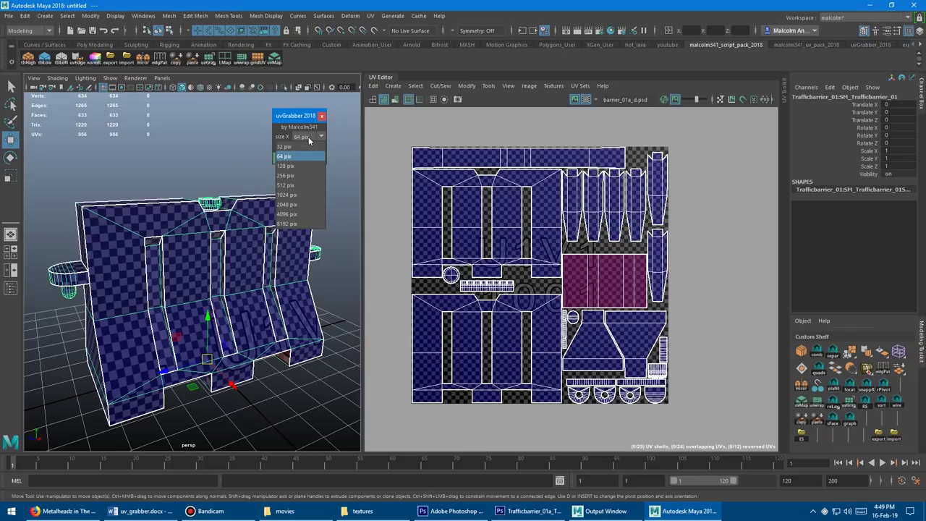
pyautogui.click(303, 204)
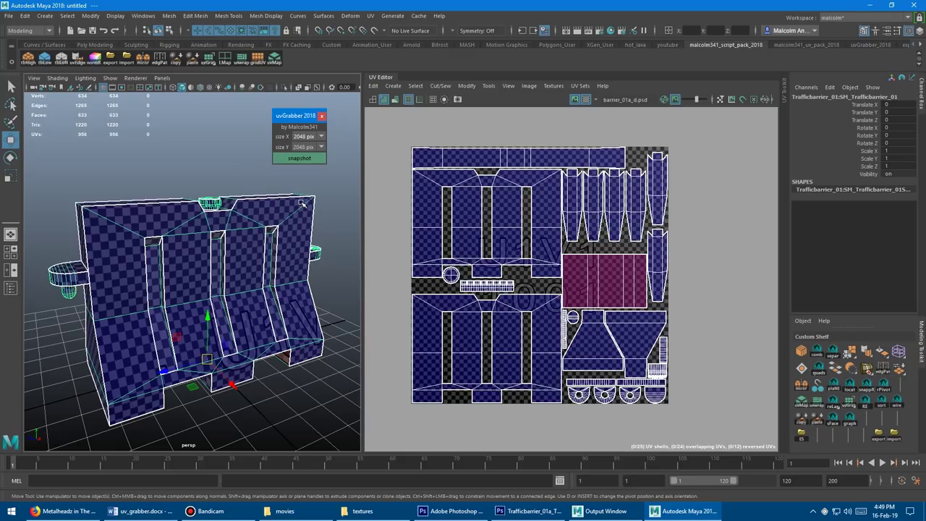
pyautogui.click(302, 160)
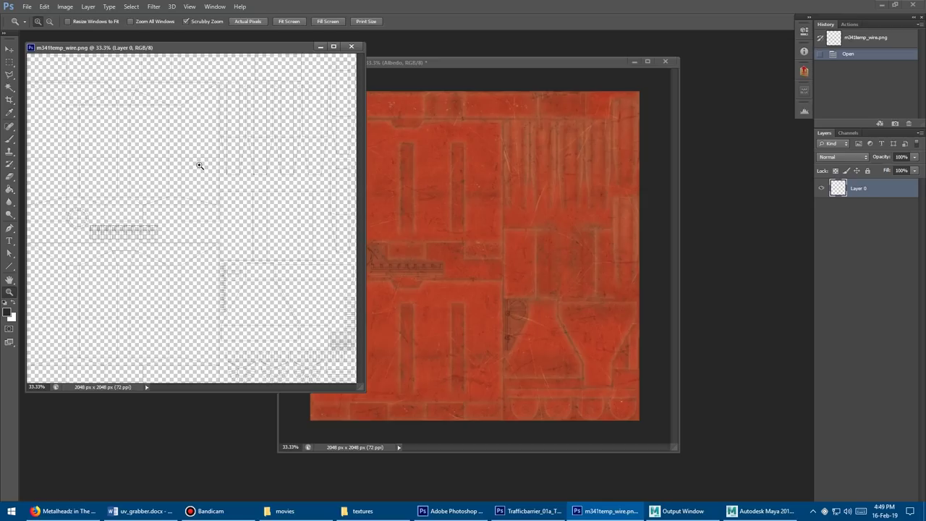
# Step: Copy the wireframe's Layer 0 into Trafficbarrier_01a_TXTR.psd, where it becomes Layer 10
pyautogui.moveTo(449, 65); pyautogui.dragTo(534, 61)
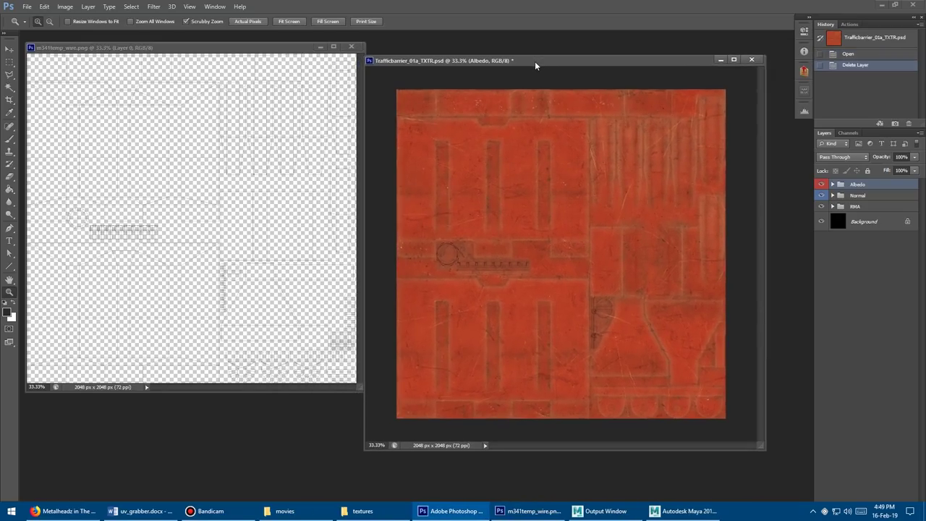
pyautogui.click(273, 51)
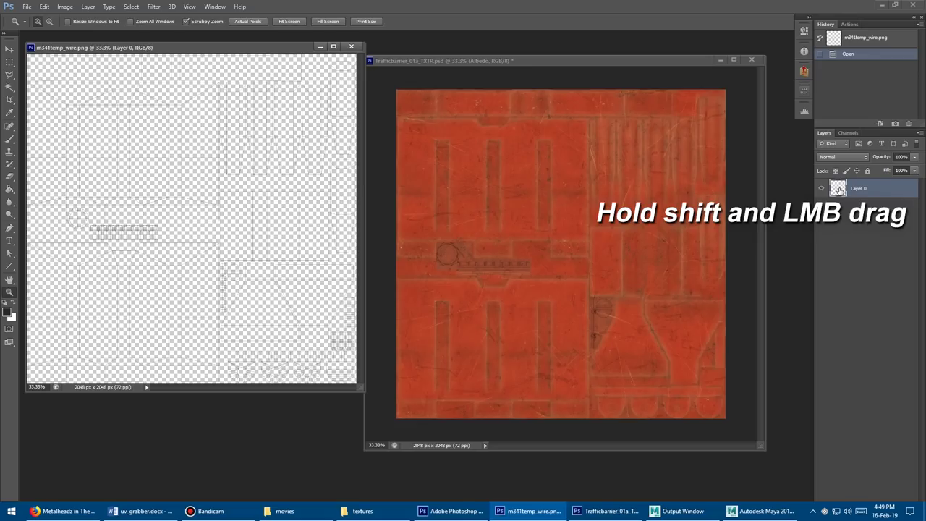
pyautogui.keyDown('shift'); pyautogui.moveTo(838, 188); pyautogui.dragTo(518, 212); pyautogui.keyUp('shift')
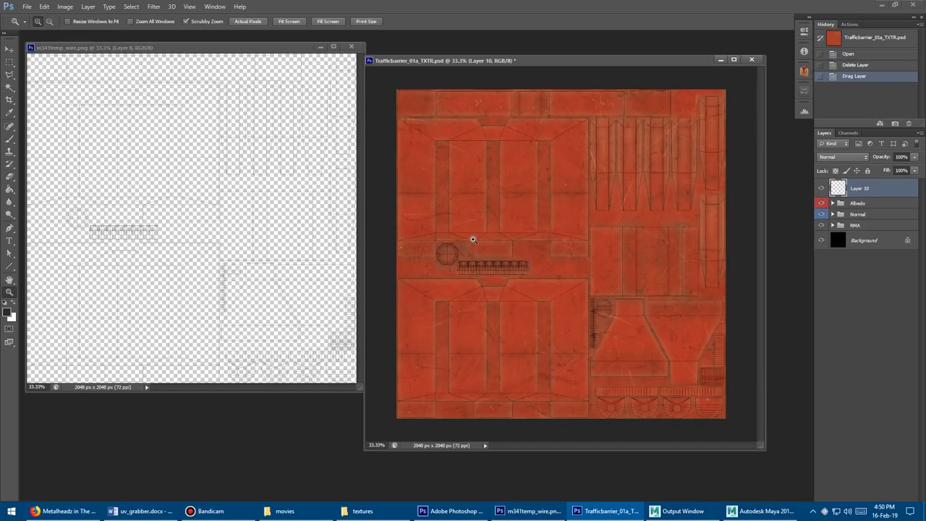
# Step: Zoom to 300% and toggle the wireframe layer to check its lines against the red albedo
pyautogui.click(473, 239)
pyautogui.moveTo(458, 214); pyautogui.dragTo(569, 348)
pyautogui.scroll(3, 612, 282)
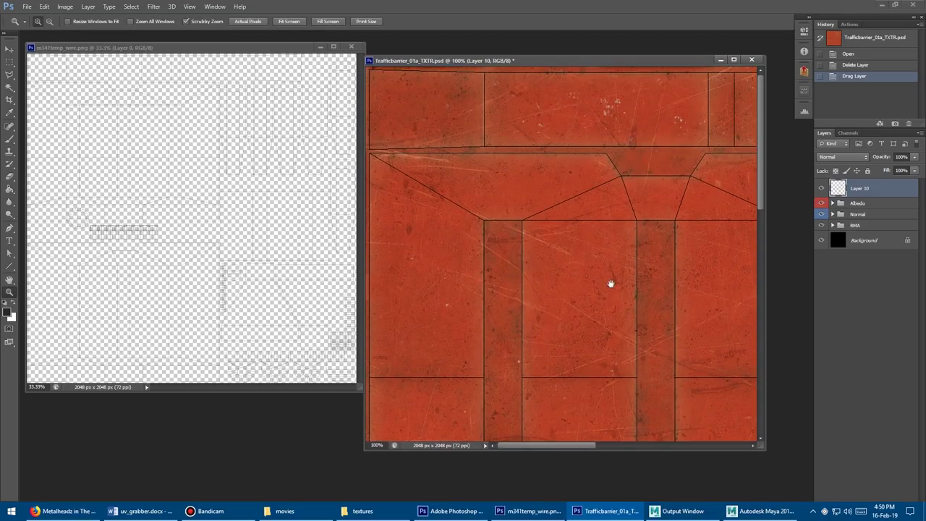
pyautogui.keyDown('alt'); pyautogui.scroll(-2, 603, 138); pyautogui.keyUp('alt')
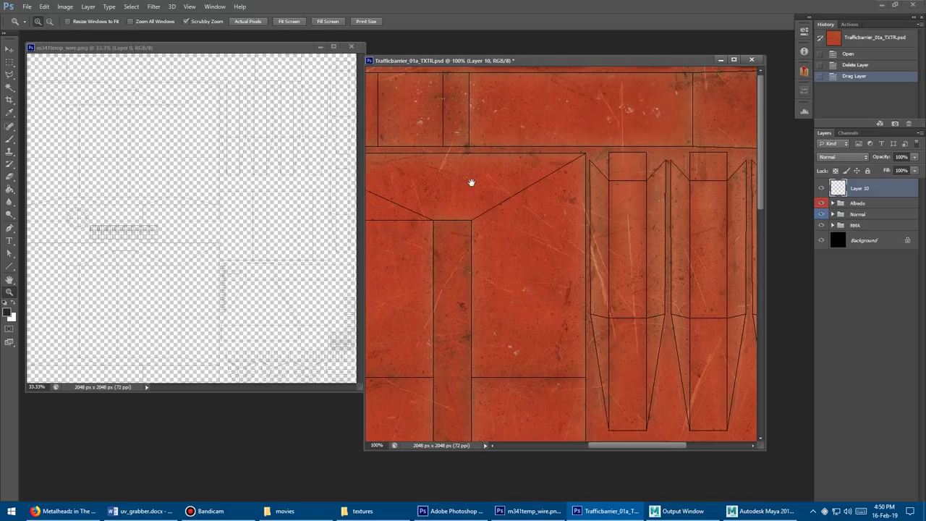
pyautogui.keyDown('alt'); pyautogui.scroll(-1, 599, 230); pyautogui.keyUp('alt')
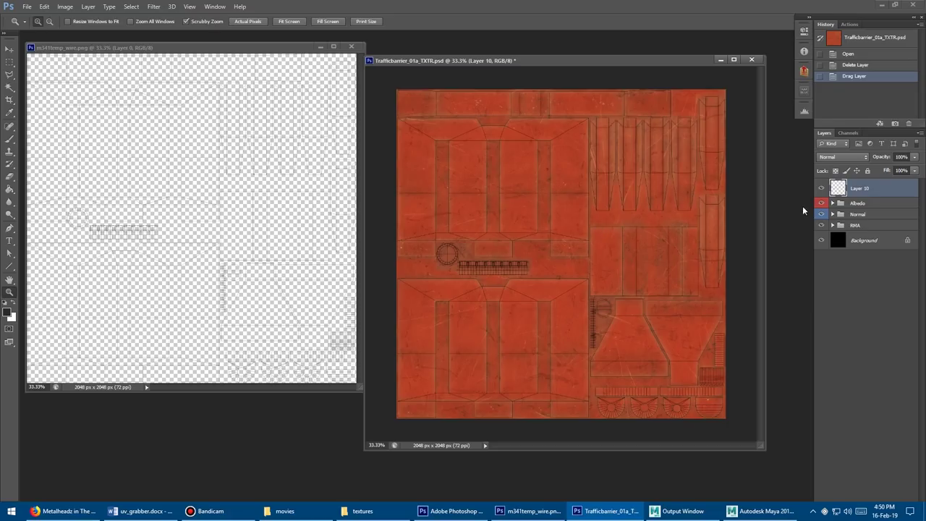
pyautogui.keyDown('alt'); pyautogui.scroll(5, 620, 199); pyautogui.keyUp('alt')
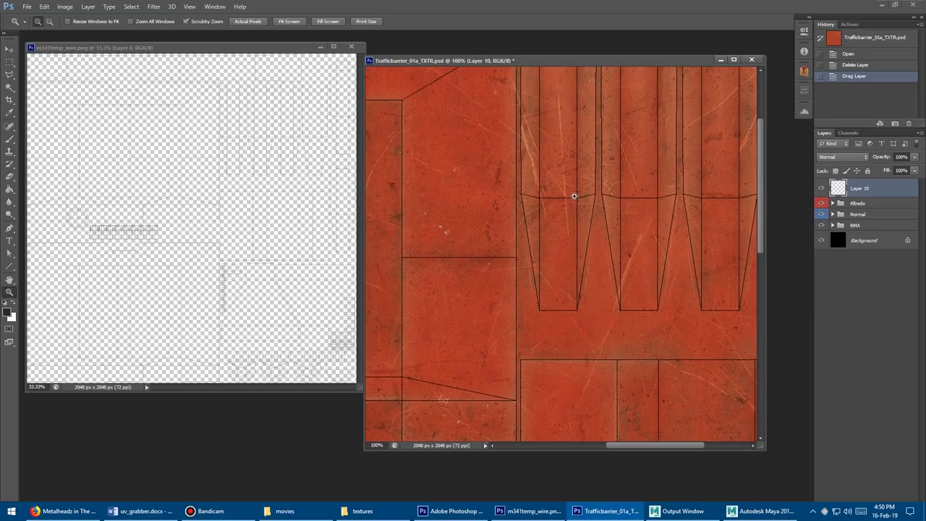
pyautogui.moveTo(538, 232); pyautogui.dragTo(531, 154)
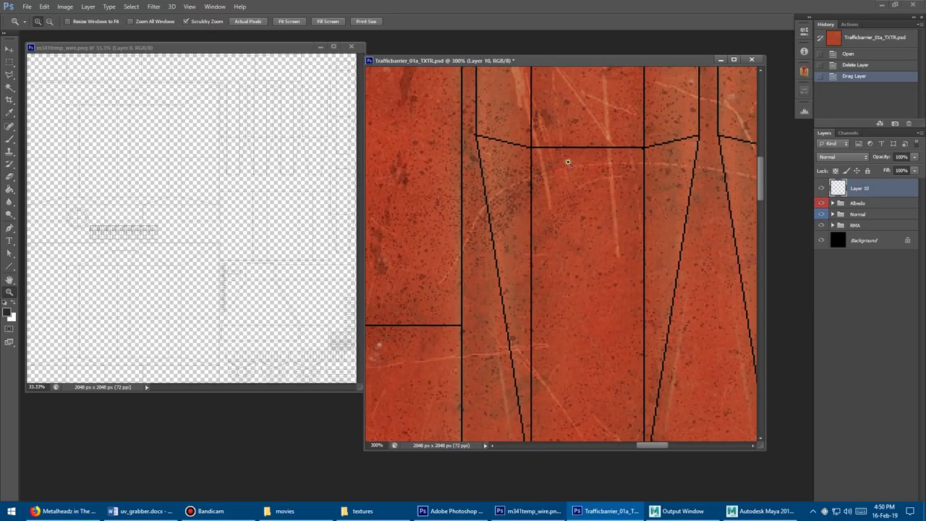
pyautogui.click(822, 188)
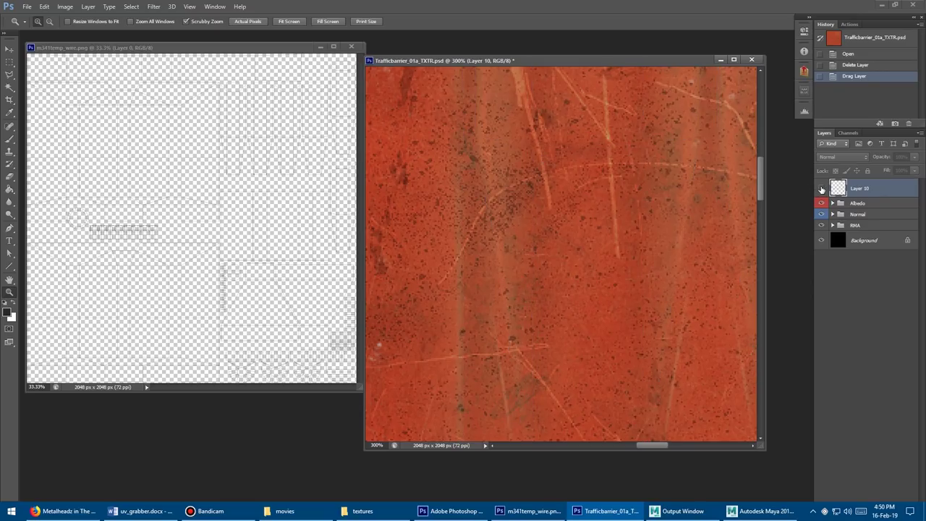
pyautogui.click(821, 188)
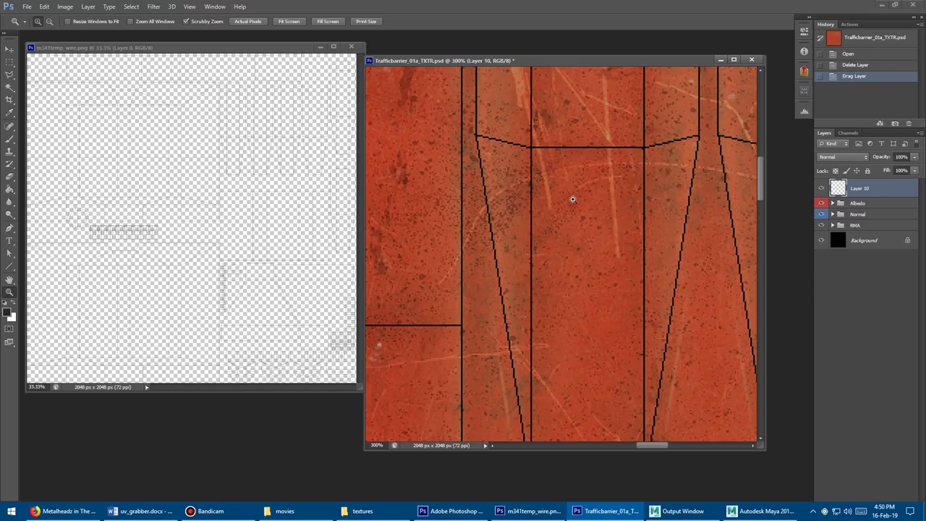
pyautogui.keyDown('alt'); pyautogui.scroll(-5, 572, 199); pyautogui.keyUp('alt')
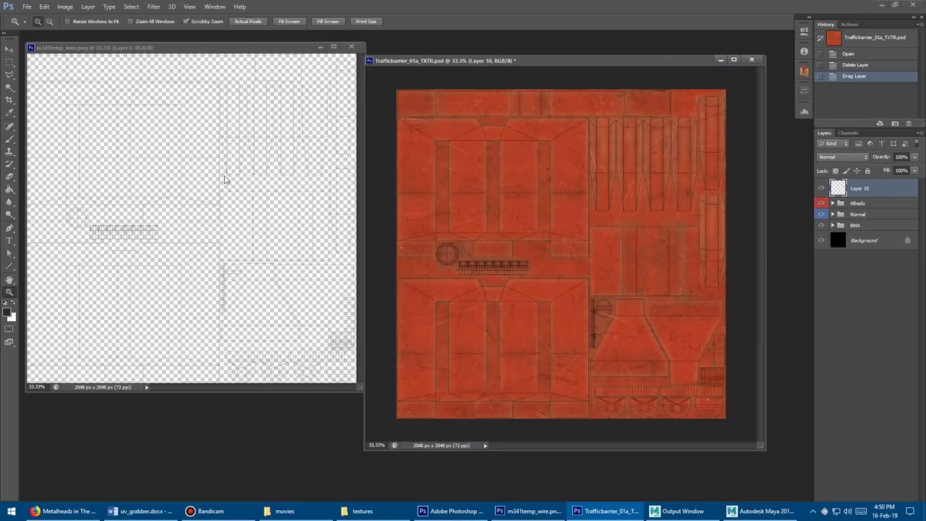
# Step: Combine the traffic barrier and the sphere into one mesh
pyautogui.hotkey('alt', 'Tab')
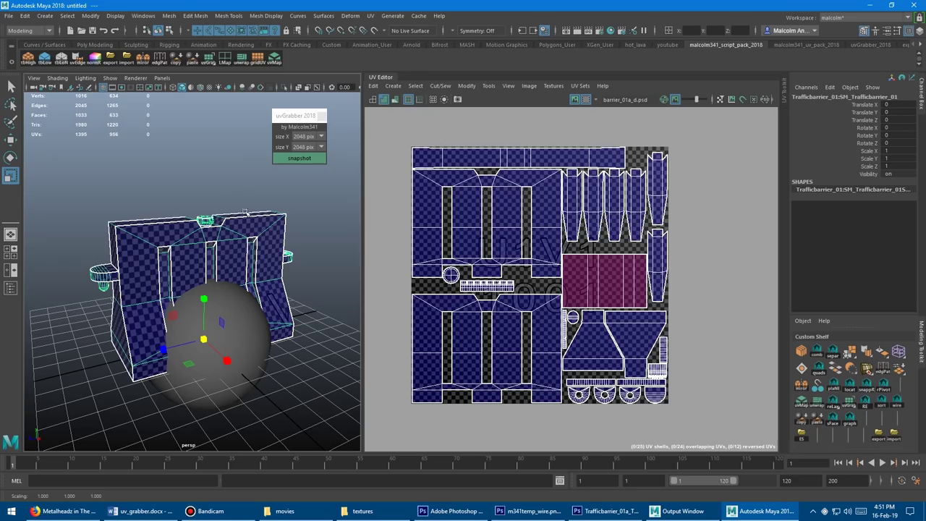
pyautogui.click(249, 298)
pyautogui.click(238, 253)
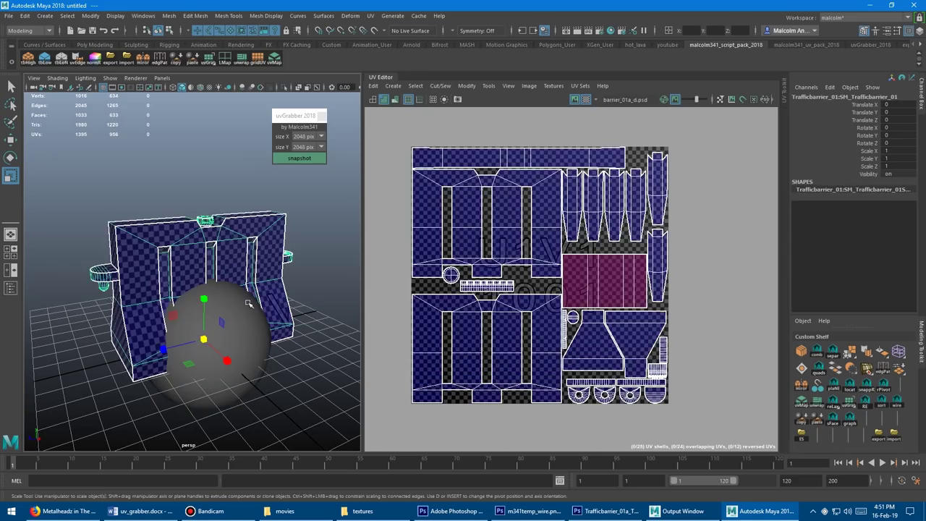
pyautogui.keyDown('shift'); pyautogui.click(248, 305); pyautogui.keyUp('shift')
pyautogui.click(818, 352)
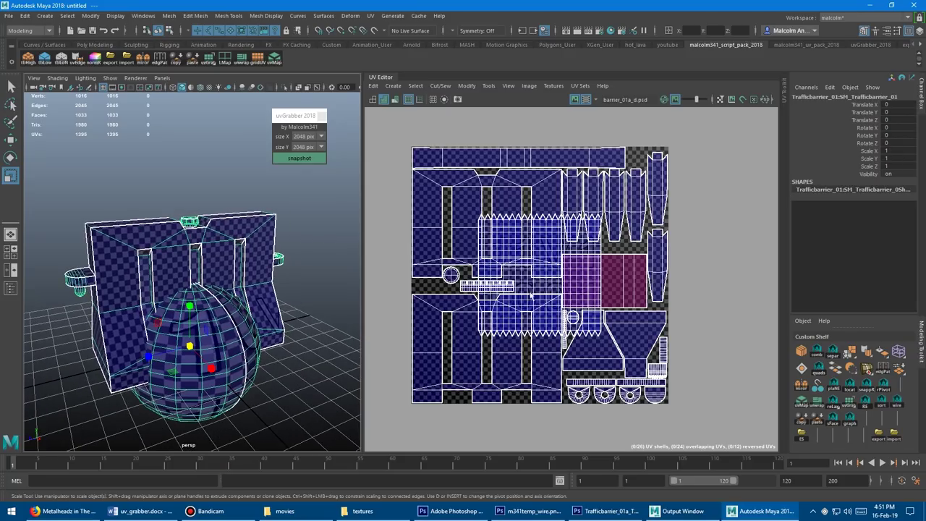
# Step: Send a new UV snapshot and reload the changed wireframe image in Photoshop
pyautogui.scroll(2, 366, 221)
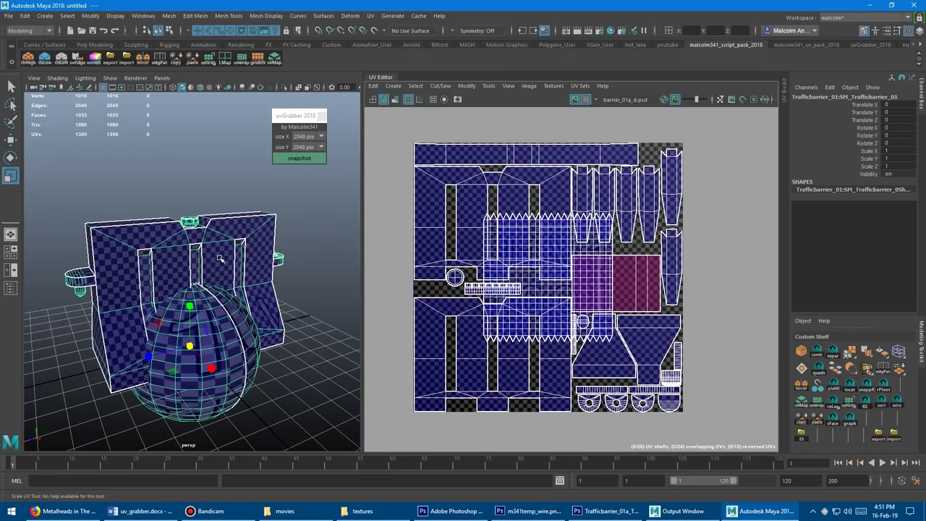
pyautogui.click(295, 158)
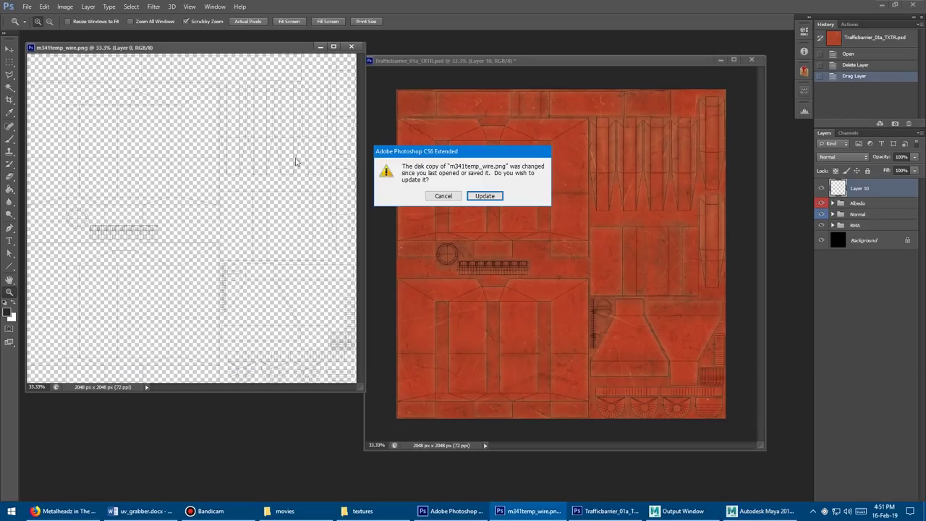
pyautogui.click(485, 196)
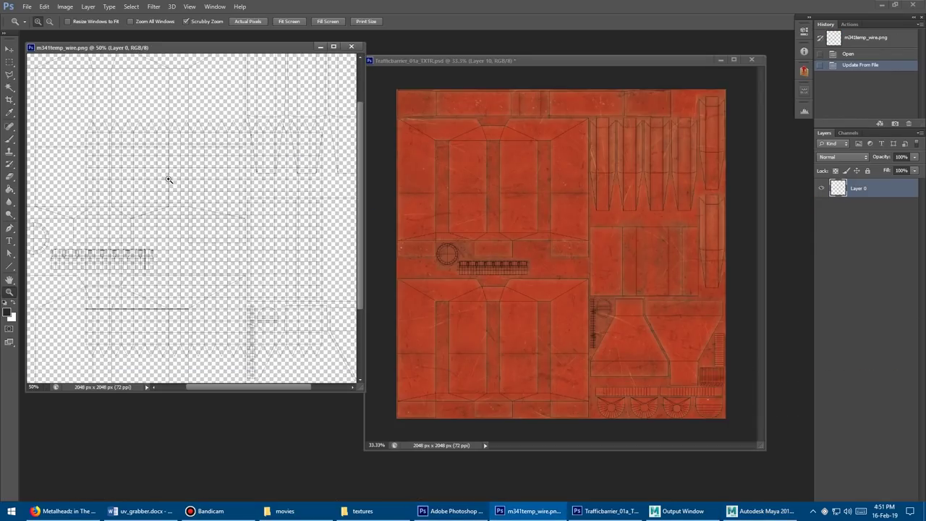
pyautogui.keyDown('alt'); pyautogui.click(202, 194); pyautogui.keyUp('alt')
pyautogui.click(213, 196)
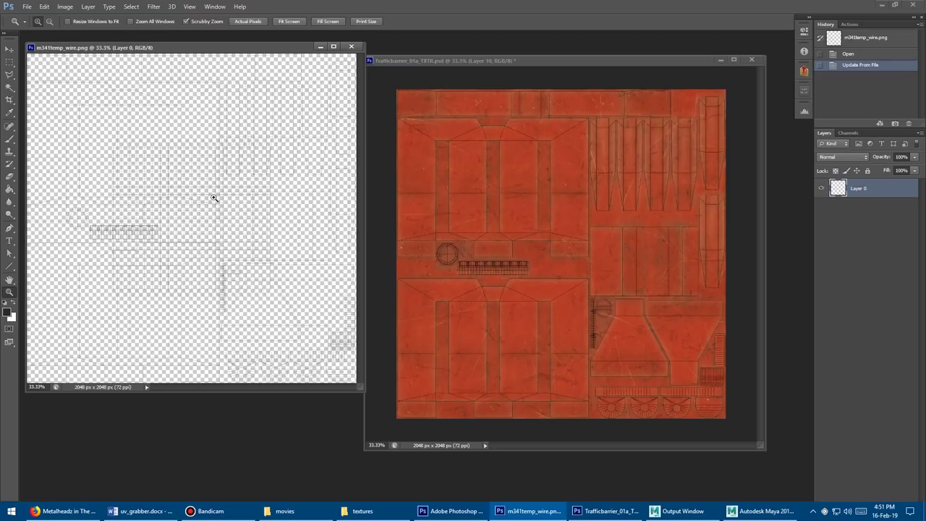
# Step: Replace the old Layer 10 on the barrier texture with the new wireframe layer
pyautogui.click(559, 153)
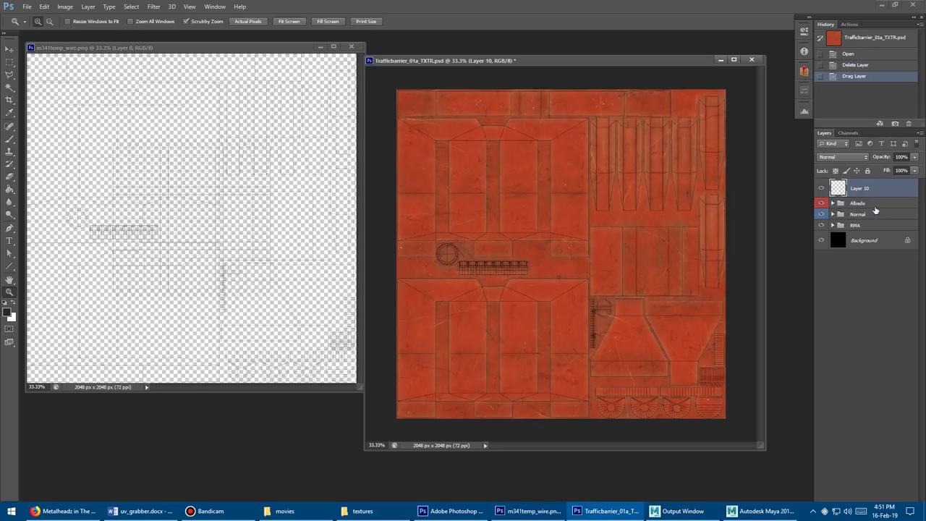
pyautogui.press('Delete')
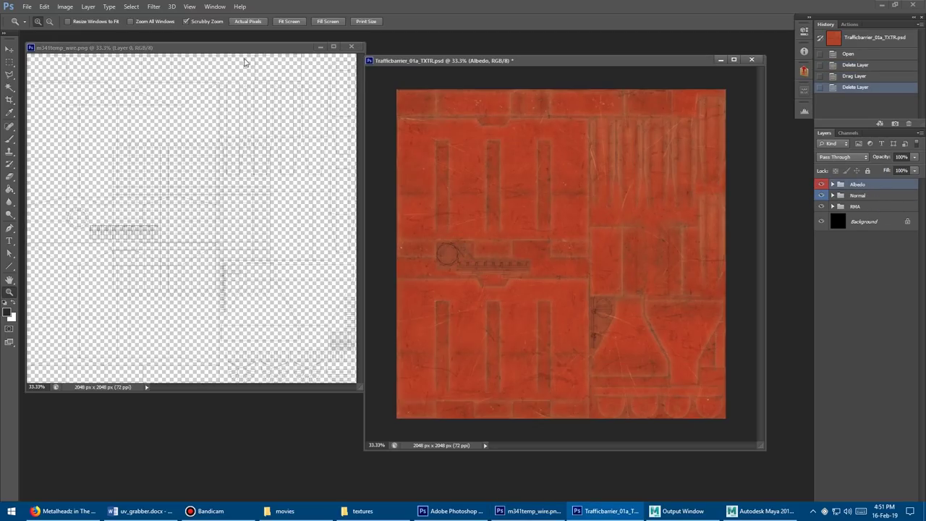
pyautogui.click(242, 51)
pyautogui.moveTo(839, 190); pyautogui.dragTo(562, 217)
pyautogui.click(509, 202)
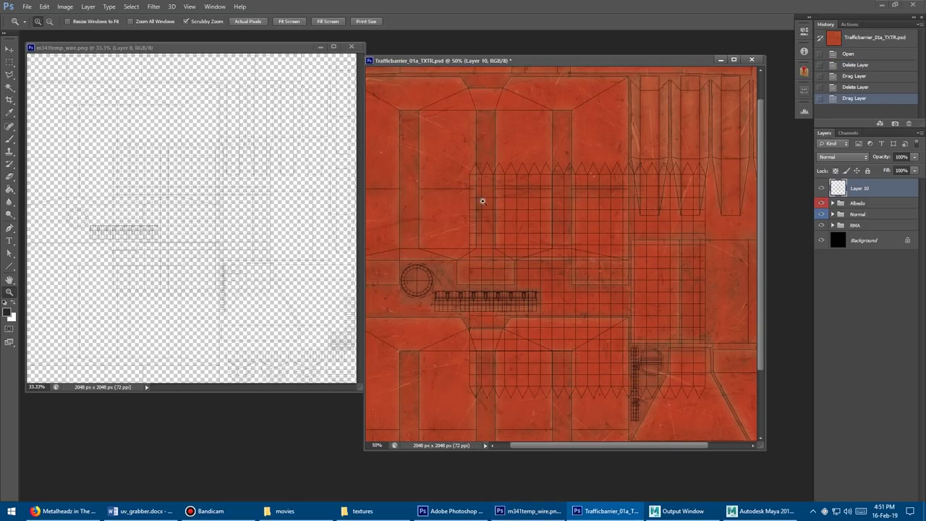
# Step: Leave uvGrabber's size X and size Y at 2048 pix and close the uvGrabber window
pyautogui.keyDown('alt'); pyautogui.click(494, 213); pyautogui.keyUp('alt')
pyautogui.hotkey('alt', 'Tab')
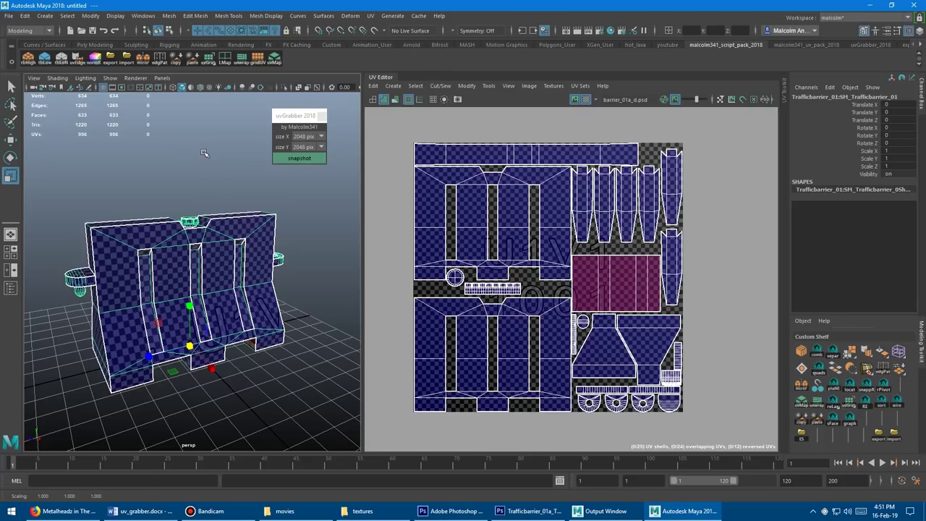
pyautogui.keyDown('alt'); pyautogui.moveTo(216, 158); pyautogui.dragTo(218, 153); pyautogui.keyUp('alt')
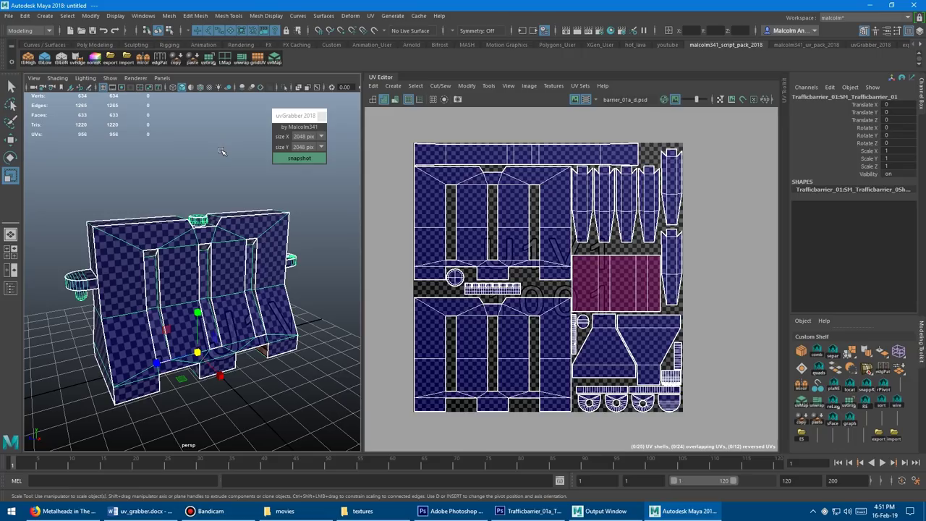
pyautogui.moveTo(301, 116); pyautogui.dragTo(284, 110)
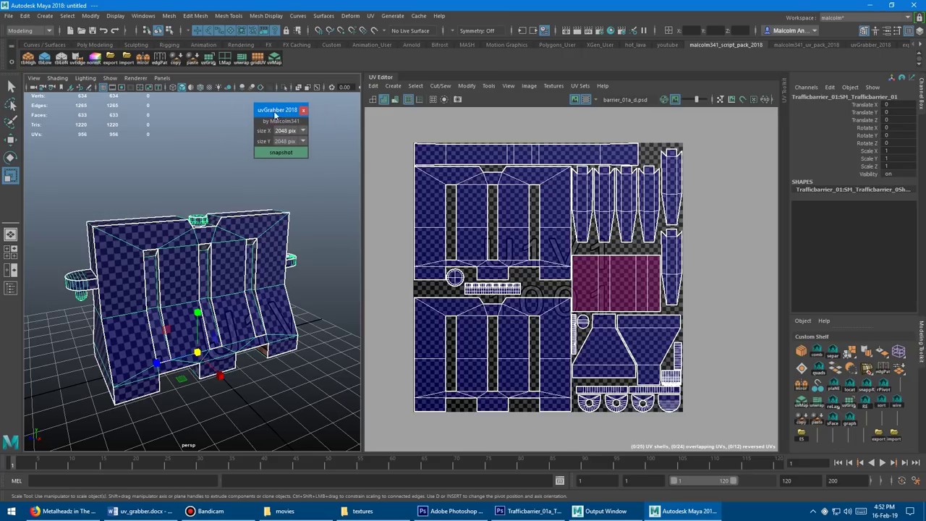
pyautogui.moveTo(274, 109); pyautogui.dragTo(278, 113)
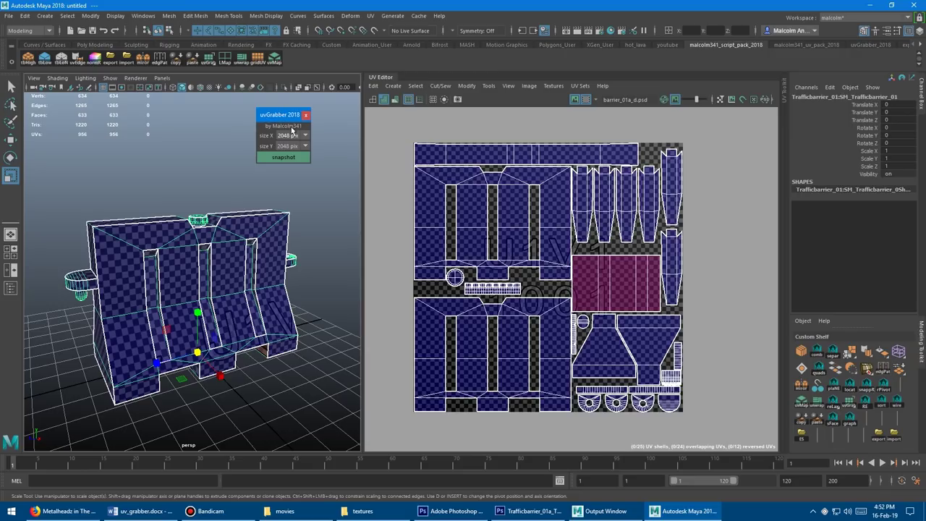
pyautogui.click(298, 137)
pyautogui.click(298, 137)
pyautogui.click(295, 146)
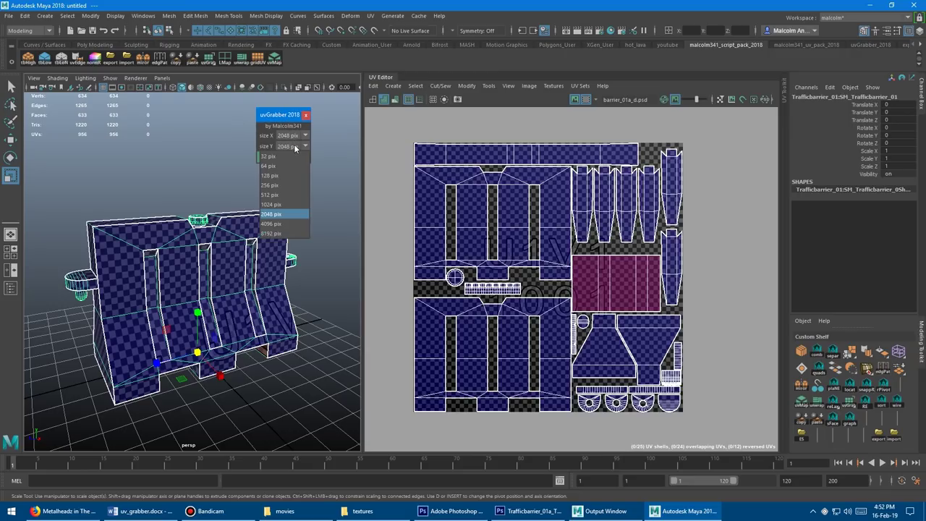
pyautogui.click(295, 147)
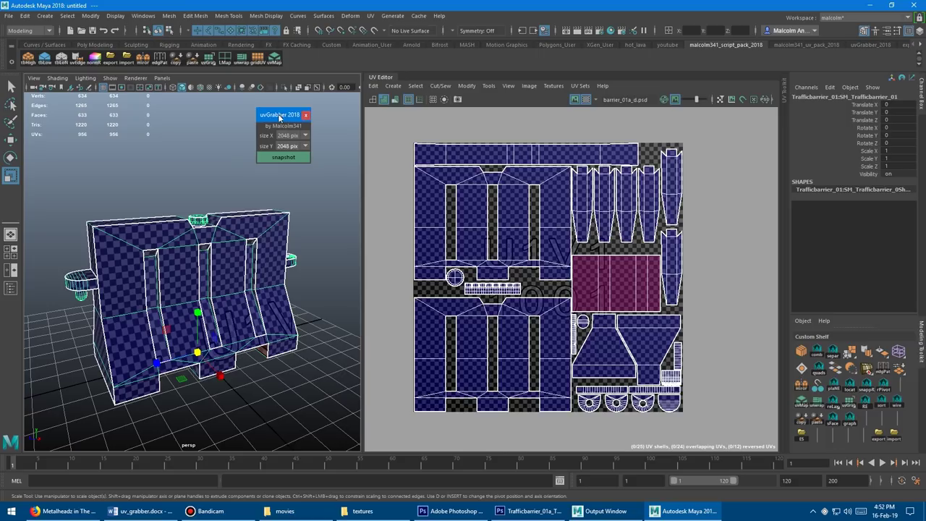
pyautogui.moveTo(280, 116); pyautogui.dragTo(273, 117)
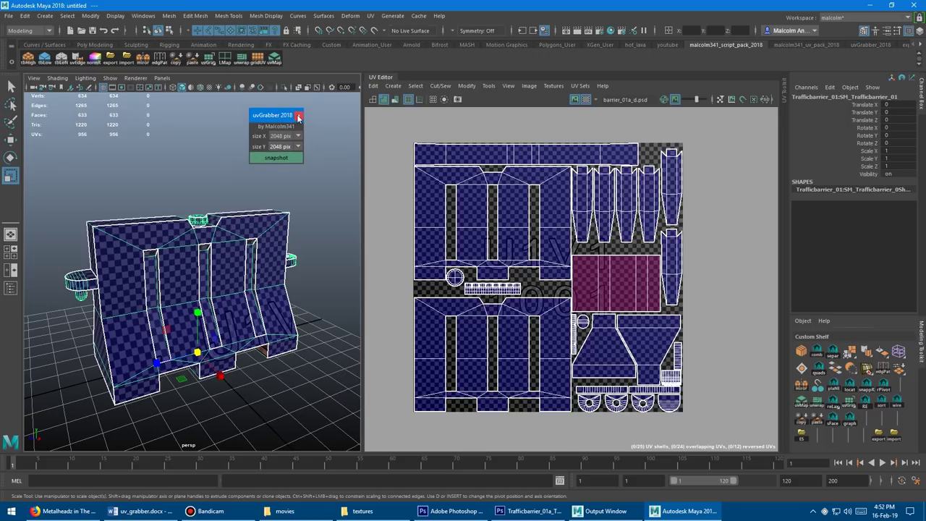
pyautogui.click(298, 116)
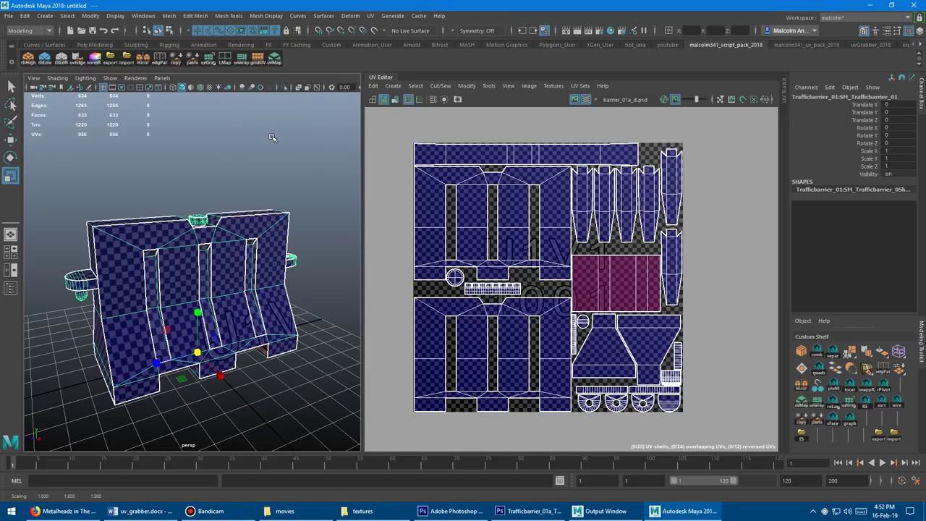
# Step: Send a 2048 x 2048 uvGrabber UV snapshot of the barrier to Photoshop
pyautogui.keyDown('alt'); pyautogui.moveTo(246, 138); pyautogui.dragTo(268, 138, button='right'); pyautogui.keyUp('alt')
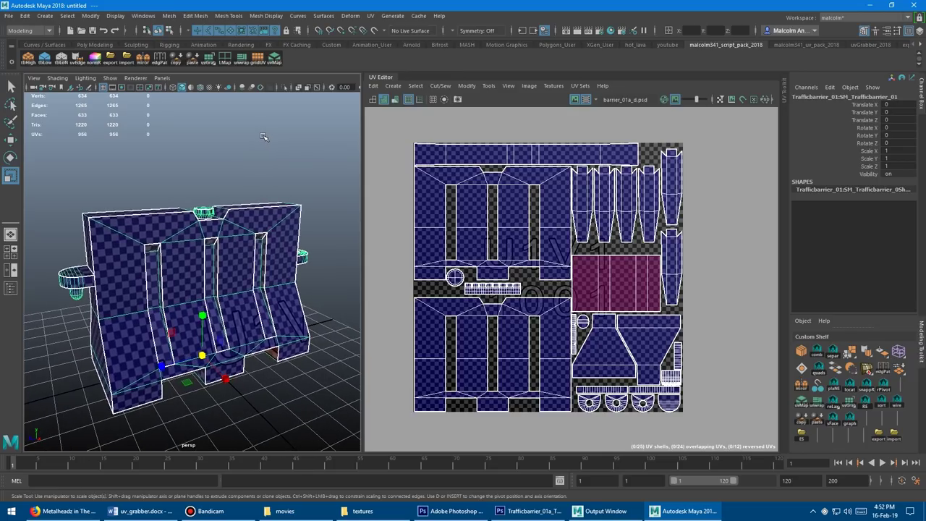
pyautogui.rightClick(210, 63)
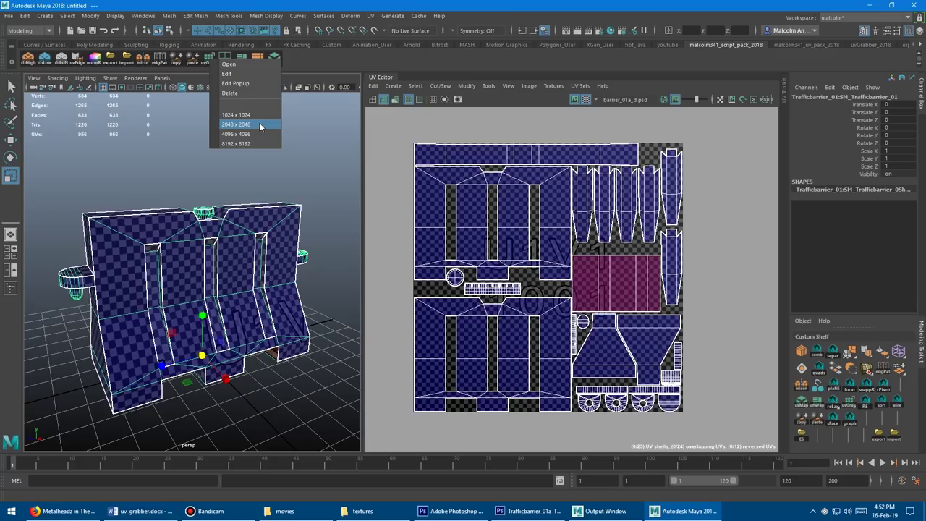
pyautogui.click(260, 125)
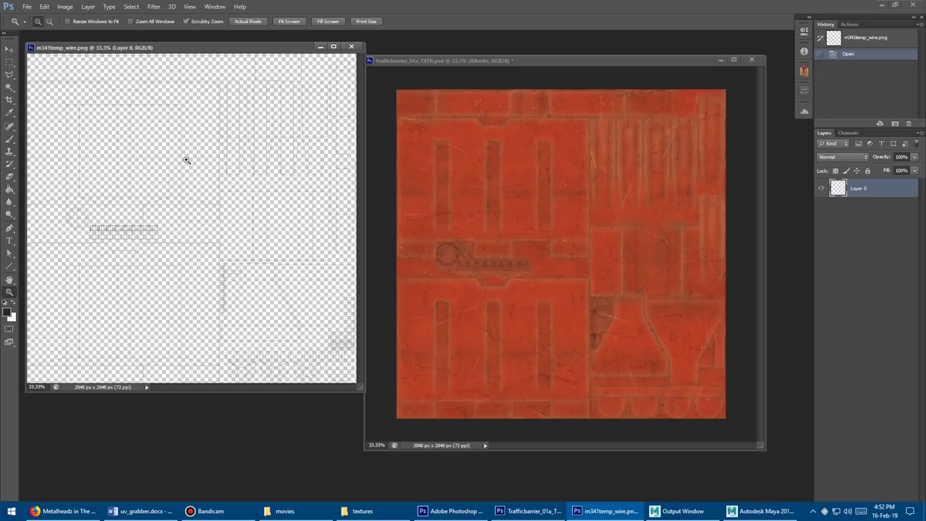
pyautogui.hotkey('alt', 'Tab')
# Step: Send a 1024 x 1024 snapshot and update m341temp_wire.png in Photoshop
pyautogui.rightClick(211, 59)
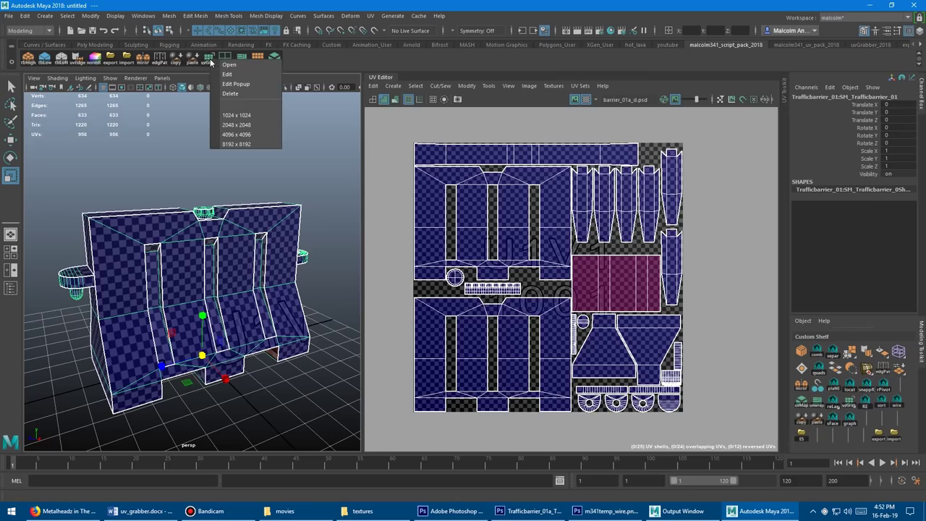
pyautogui.click(246, 115)
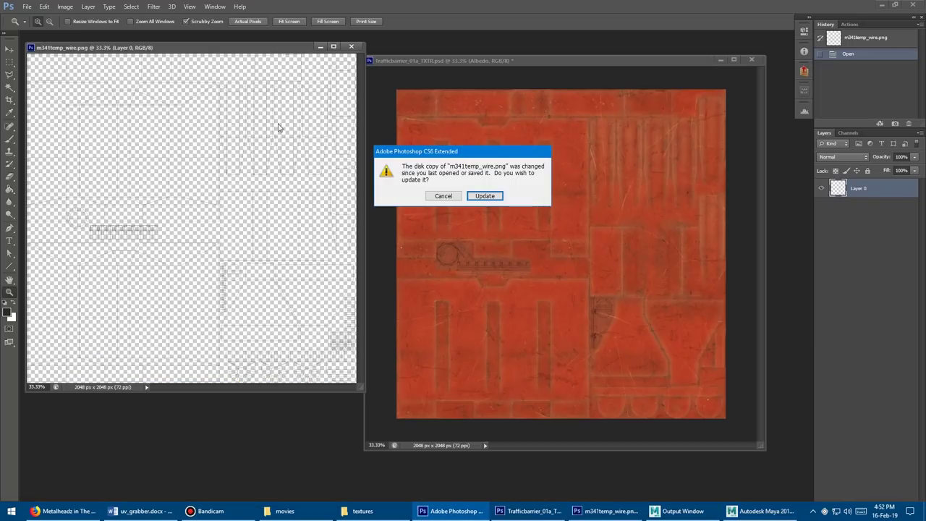
pyautogui.click(448, 194)
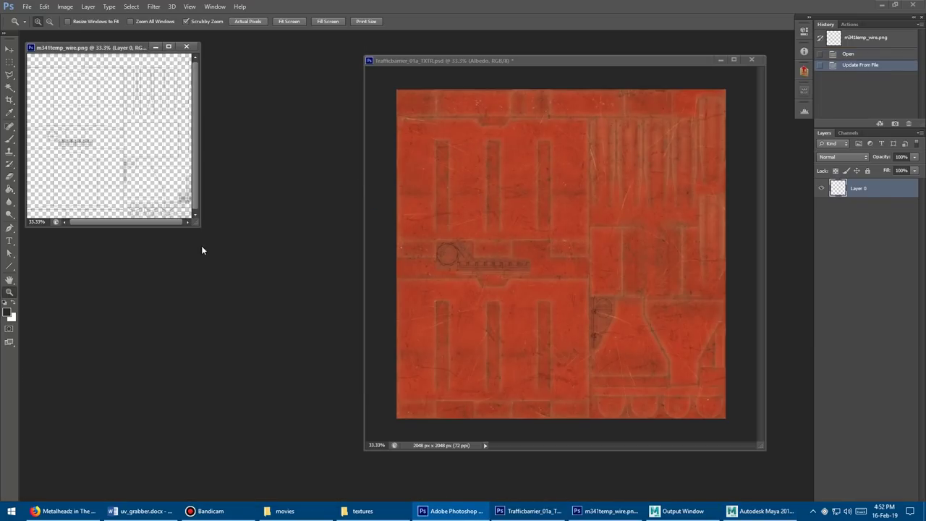
pyautogui.moveTo(197, 226); pyautogui.dragTo(350, 333)
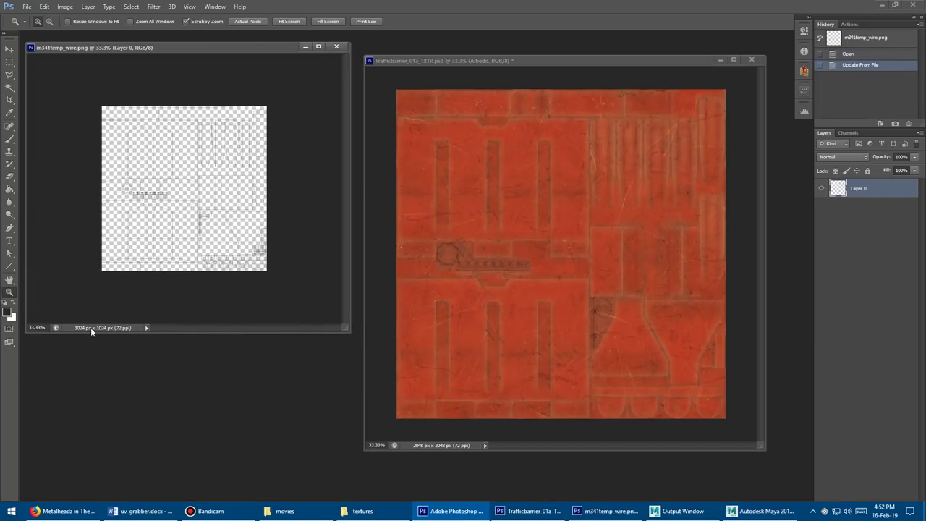
pyautogui.hotkey('alt', 'Tab')
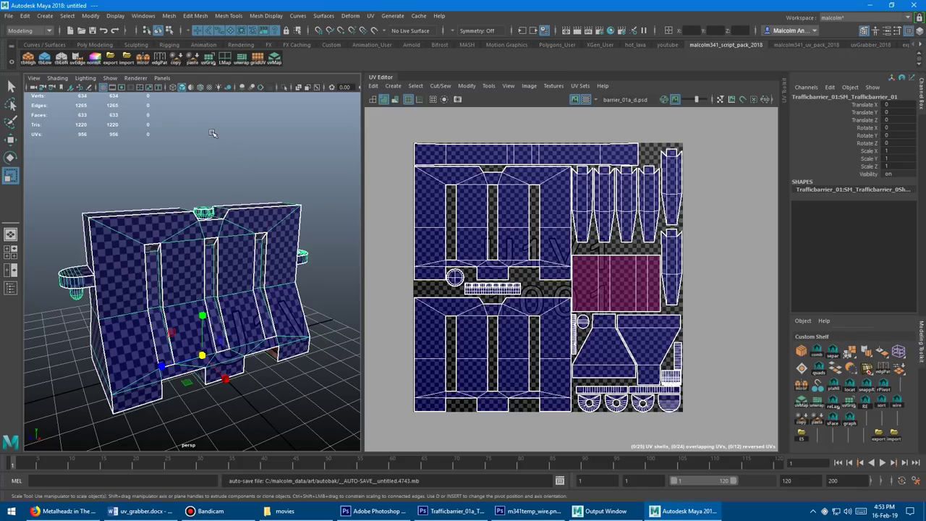
# Step: Open the Preferences window to the Applications settings
pyautogui.keyDown('alt'); pyautogui.moveTo(213, 134); pyautogui.dragTo(214, 132, button='middle'); pyautogui.keyUp('alt')
pyautogui.click(143, 16)
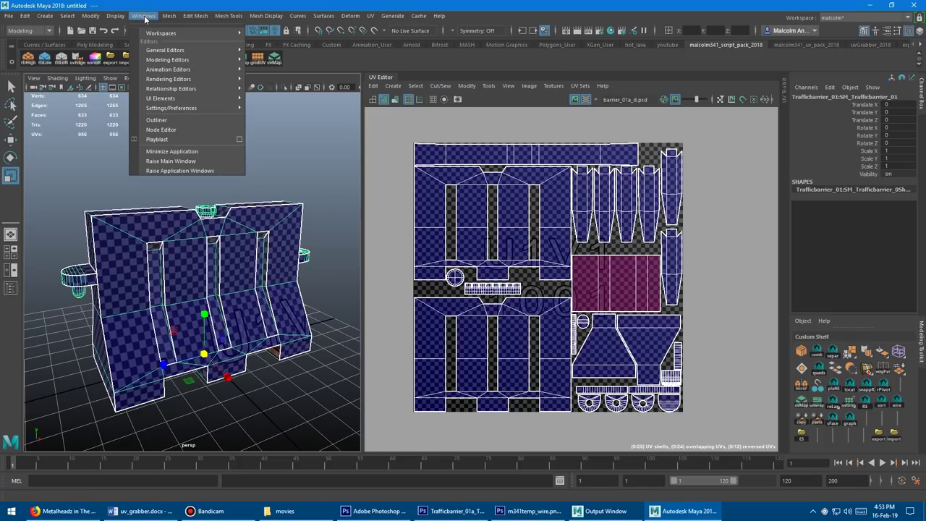
pyautogui.moveTo(185, 107)
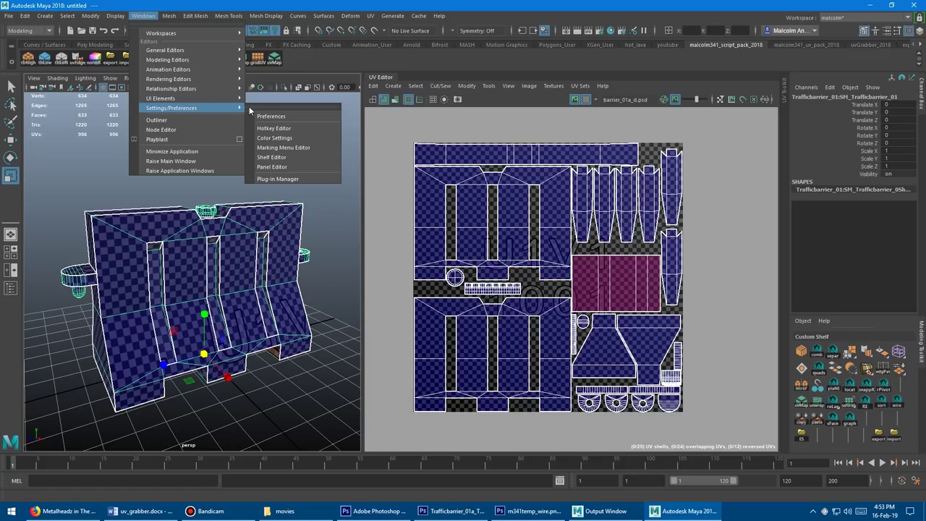
pyautogui.click(297, 116)
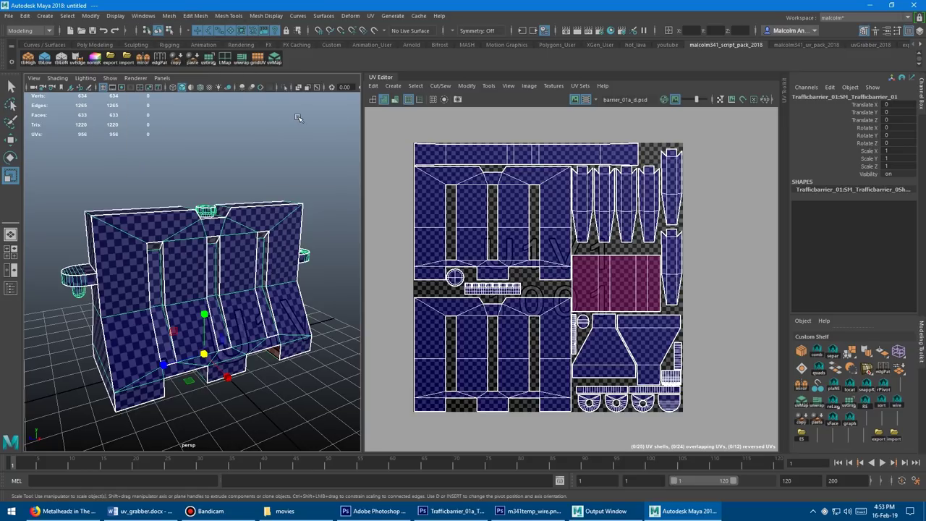
pyautogui.moveTo(394, 168); pyautogui.dragTo(387, 53)
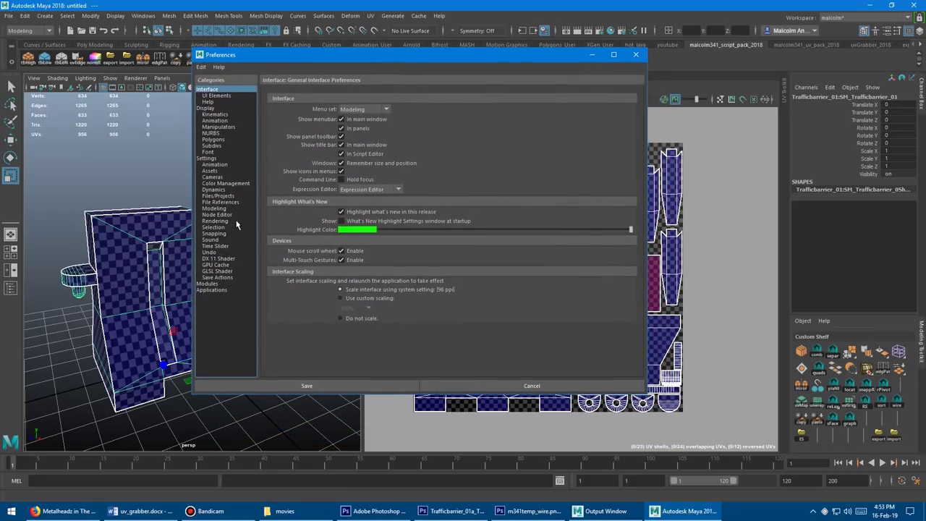
pyautogui.click(217, 290)
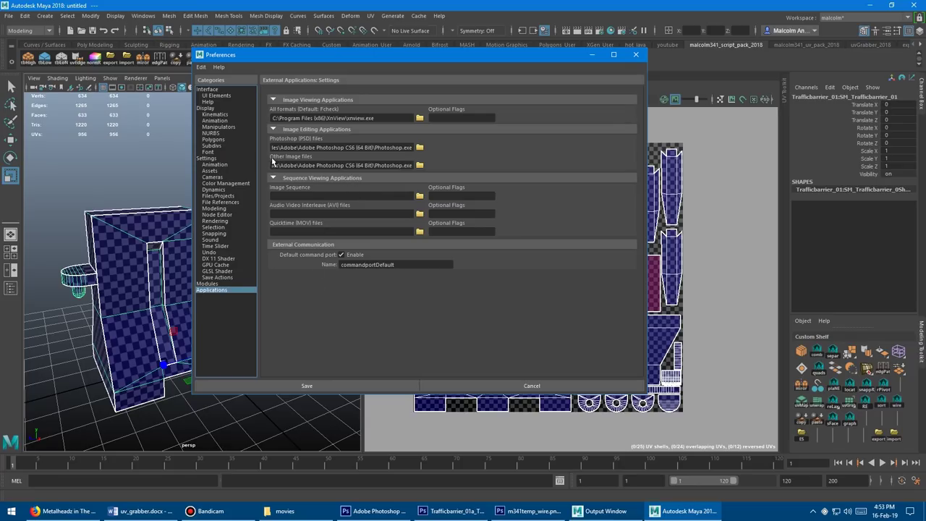
# Step: Clear the Other image files editor path and save the preferences
pyautogui.moveTo(277, 165)
pyautogui.mouseDown()
pyautogui.moveTo(414, 165)
pyautogui.moveTo(264, 168)
pyautogui.mouseUp()
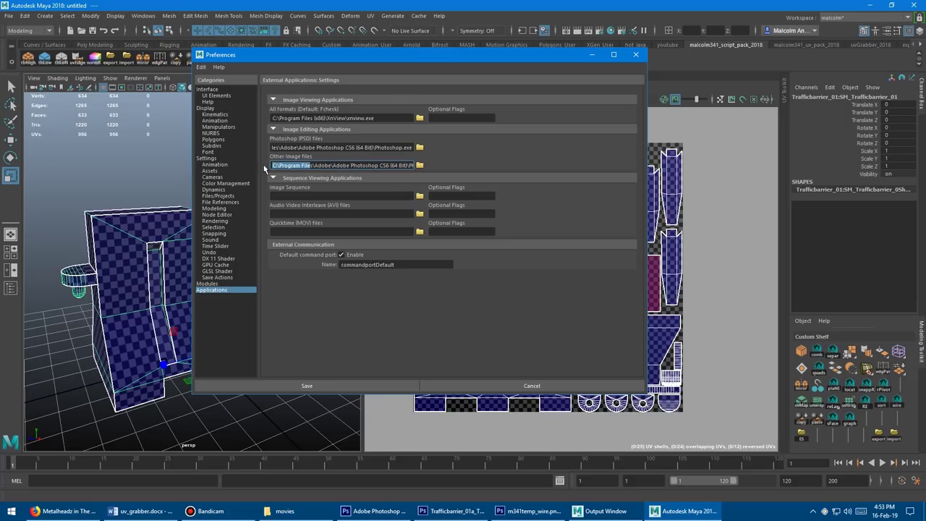
pyautogui.press('Left')
pyautogui.press('Right')
pyautogui.press('Right')
pyautogui.press('Right')
pyautogui.press('Right')
pyautogui.press('Right')
pyautogui.press('Right')
pyautogui.press('Right')
pyautogui.press('Right')
pyautogui.press('Right')
pyautogui.press('Right')
pyautogui.press('Right')
pyautogui.press('Right')
pyautogui.press('Right')
pyautogui.press('Right')
pyautogui.press('Right')
pyautogui.press('Right')
pyautogui.press('Right')
pyautogui.press('Right')
pyautogui.press('Right')
pyautogui.press('Right')
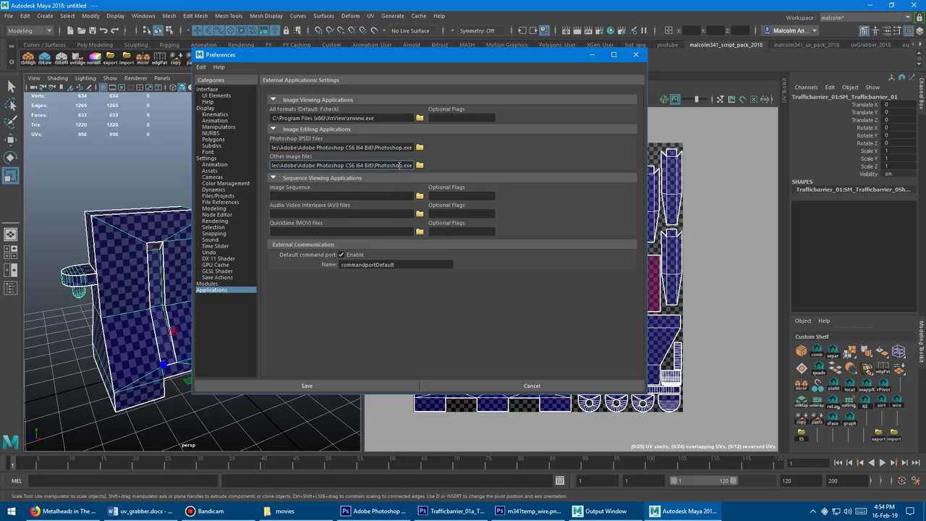
pyautogui.tripleClick(400, 166)
pyautogui.press('BackSpace')
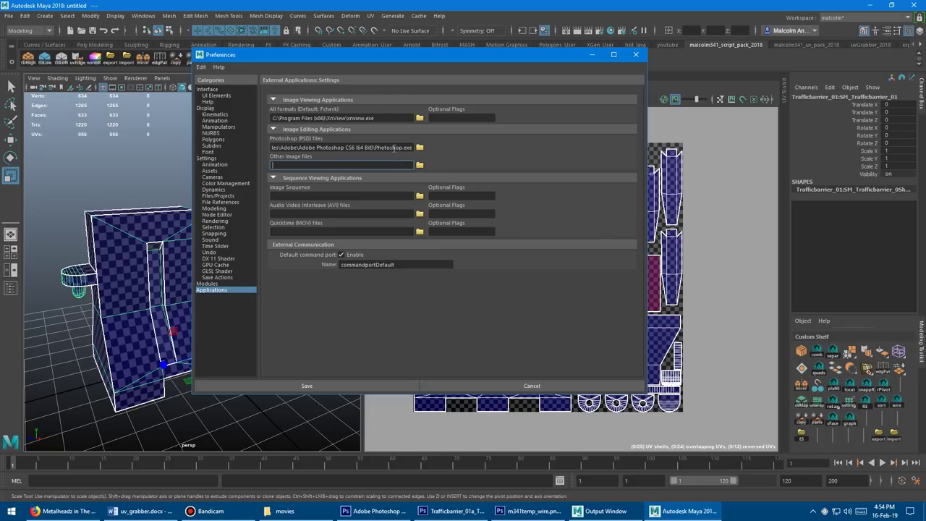
pyautogui.moveTo(372, 53); pyautogui.dragTo(367, 58)
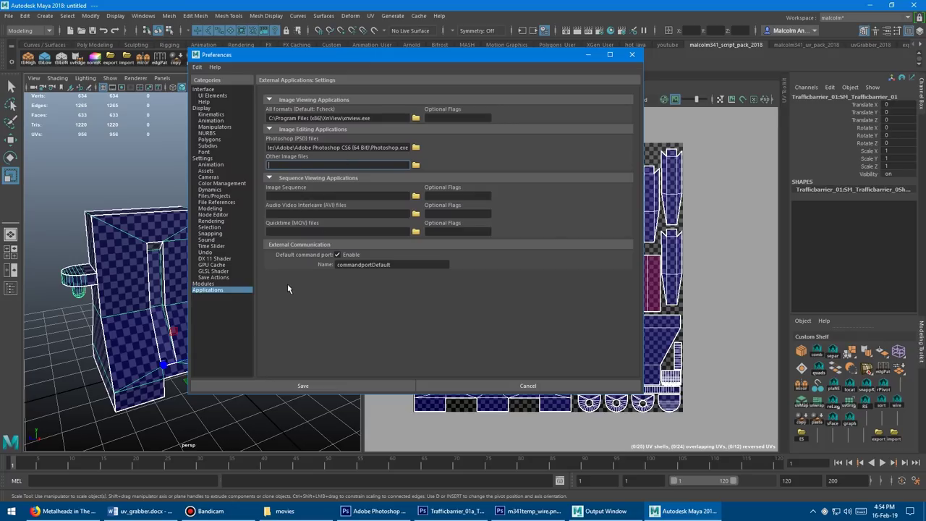
pyautogui.click(303, 385)
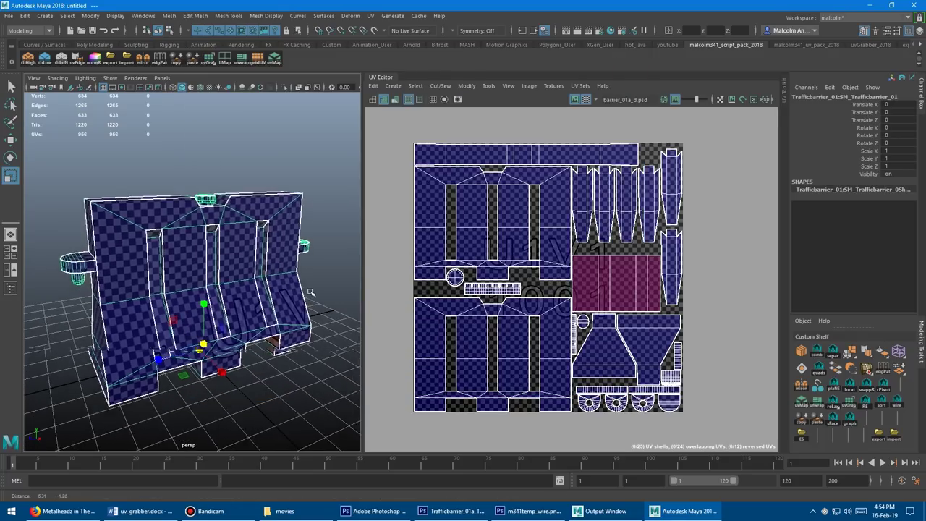
# Step: View the 1024 x 1024 wireframe snapshot in FCheck with alpha shown, then close FCheck
pyautogui.rightClick(208, 62)
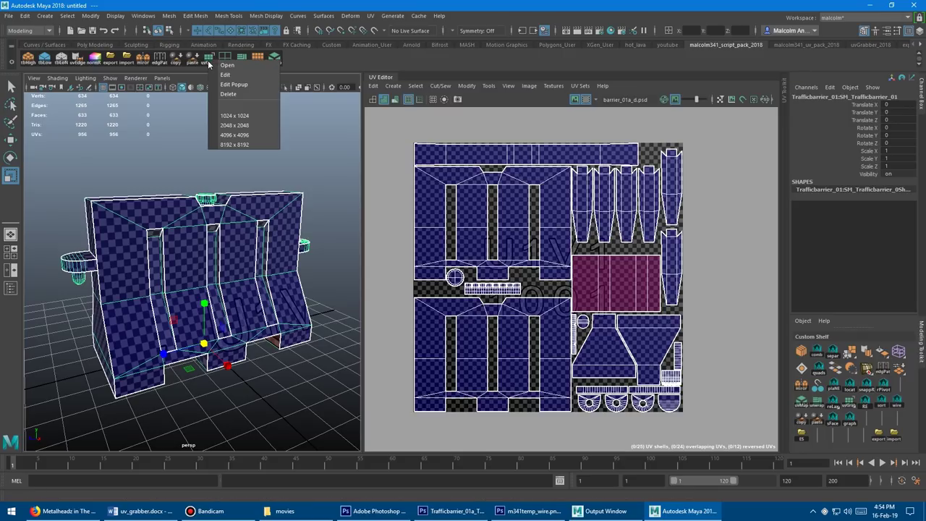
pyautogui.click(241, 114)
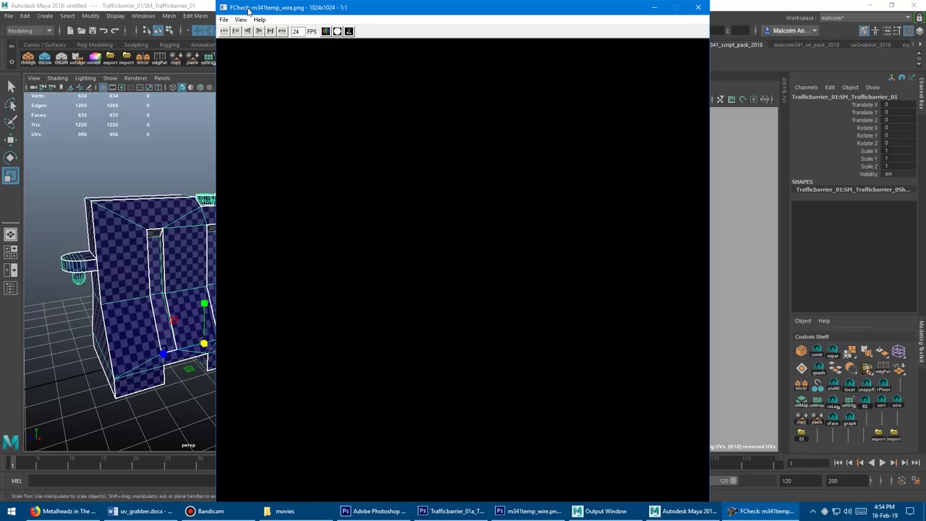
pyautogui.moveTo(271, 10); pyautogui.dragTo(302, 20)
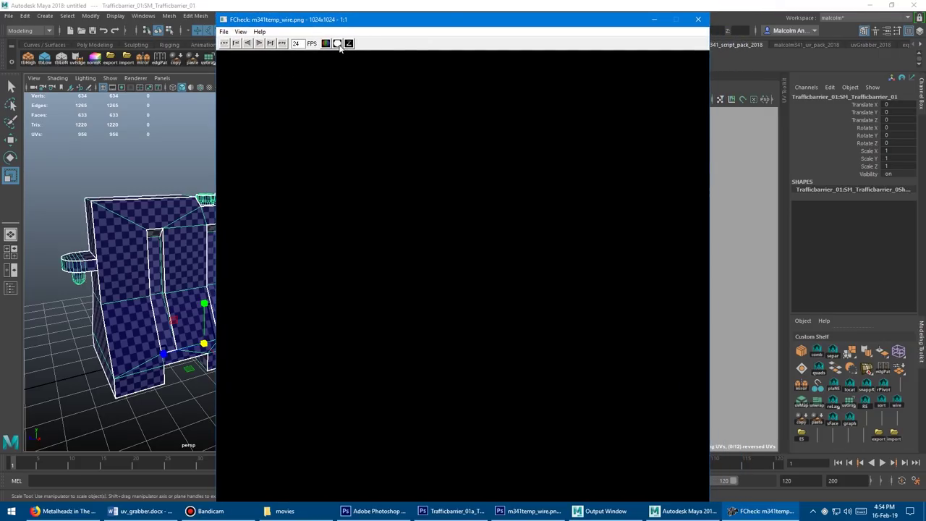
pyautogui.click(338, 44)
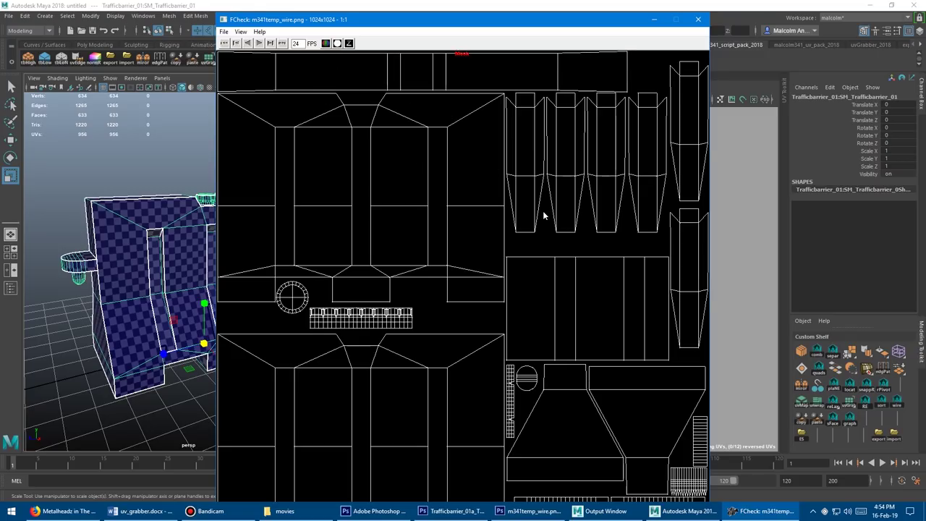
pyautogui.moveTo(358, 21)
pyautogui.mouseDown()
pyautogui.moveTo(378, 34)
pyautogui.moveTo(358, 14)
pyautogui.mouseUp()
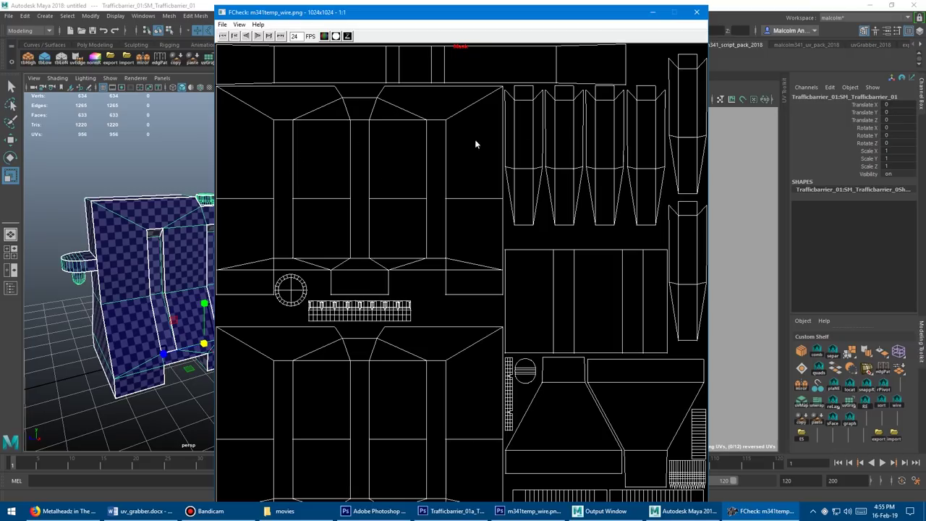
pyautogui.press('Escape')
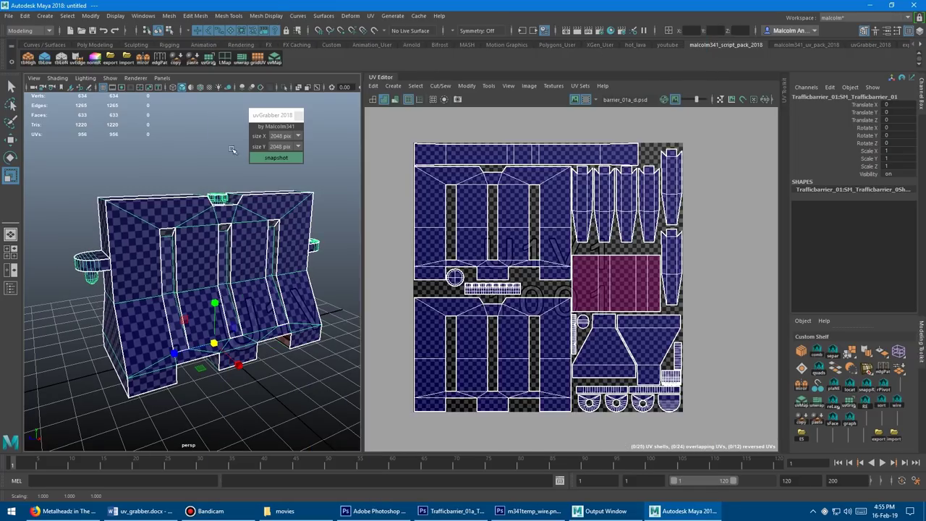
# Step: Send a 128 x 128 px UV snapshot to Photoshop and accept the update
pyautogui.click(290, 136)
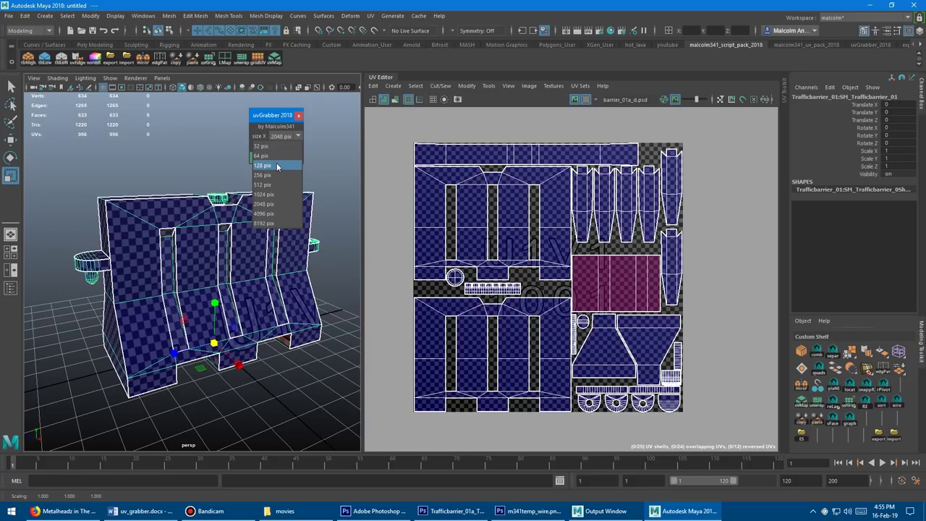
pyautogui.click(276, 165)
pyautogui.click(283, 147)
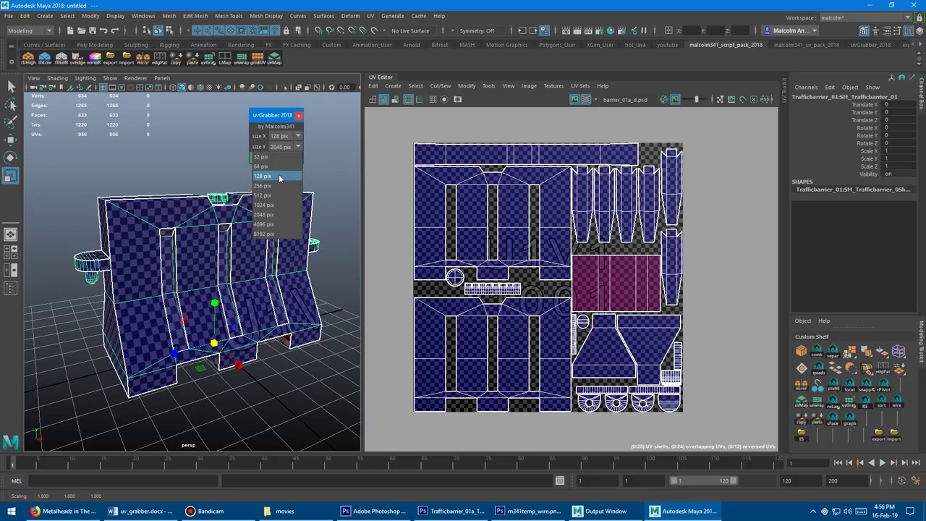
pyautogui.click(279, 176)
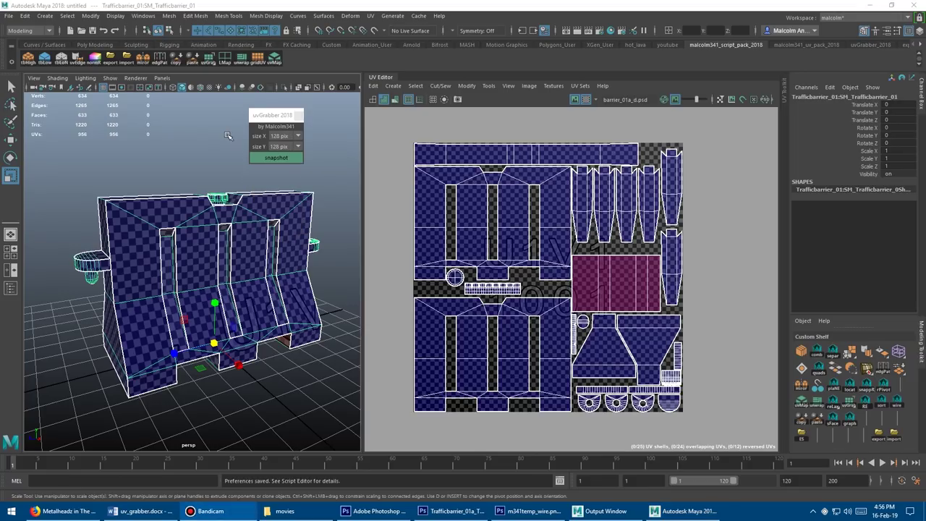
pyautogui.click(276, 158)
pyautogui.press('Return')
pyautogui.hotkey('alt', 'Tab')
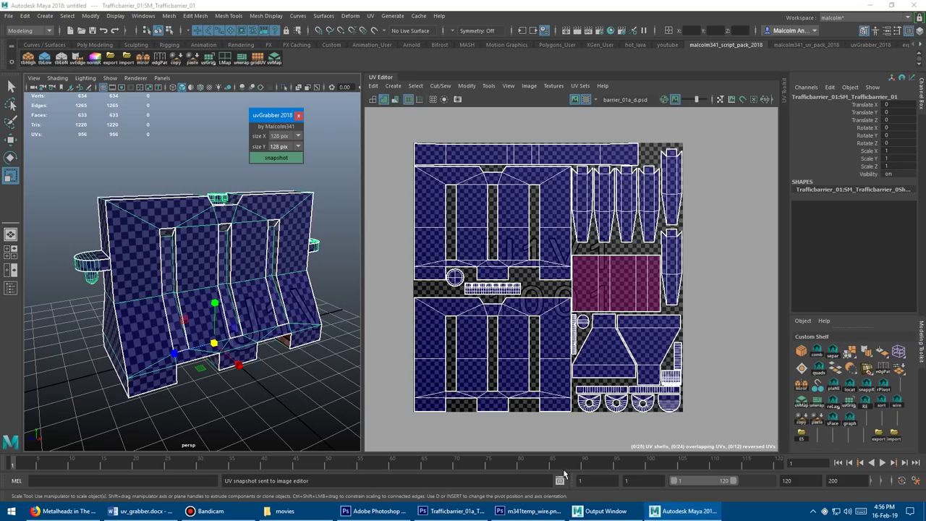
# Step: Resize the snapshot to 1024 x 1024 px and update the Photoshop wire image
pyautogui.click(284, 143)
pyautogui.click(278, 147)
pyautogui.click(276, 158)
pyautogui.hotkey('alt', 'Tab')
pyautogui.click(285, 137)
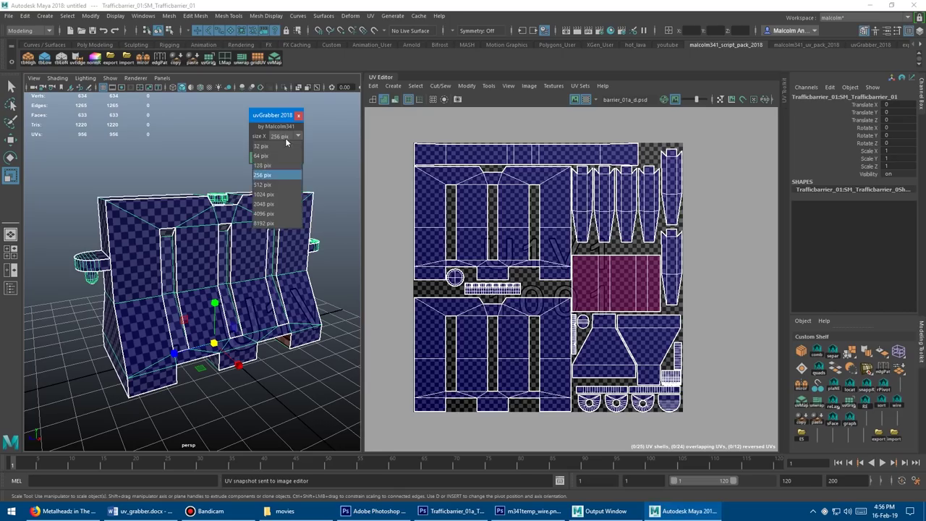
pyautogui.click(279, 185)
pyautogui.click(276, 157)
pyautogui.hotkey('alt', 'Tab')
pyautogui.click(284, 136)
pyautogui.click(279, 203)
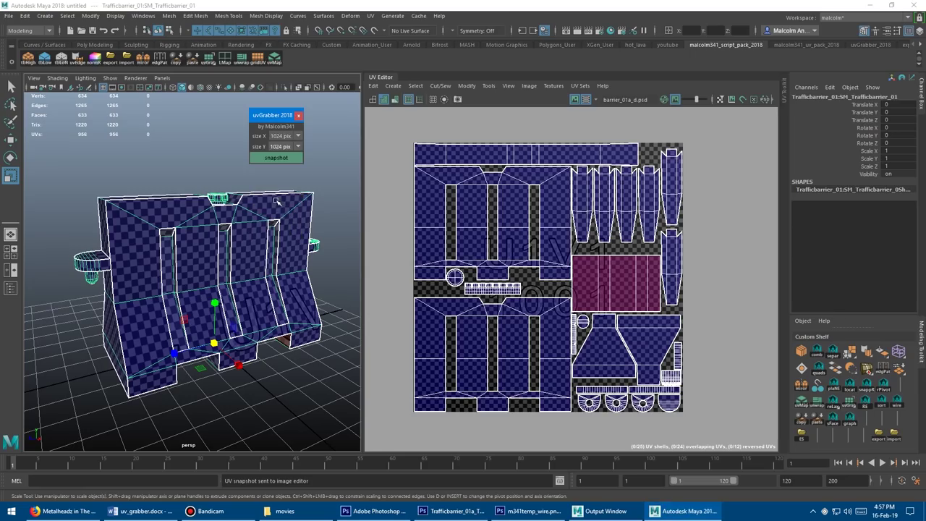
pyautogui.click(276, 157)
pyautogui.press('Return')
pyautogui.hotkey('alt', 'Tab')
# Step: Send a snapshot at 4096 px width and 2048 px height to Photoshop
pyautogui.click(288, 148)
pyautogui.click(263, 214)
pyautogui.click(284, 136)
pyautogui.click(264, 213)
pyautogui.click(276, 158)
pyautogui.hotkey('alt', 'Tab')
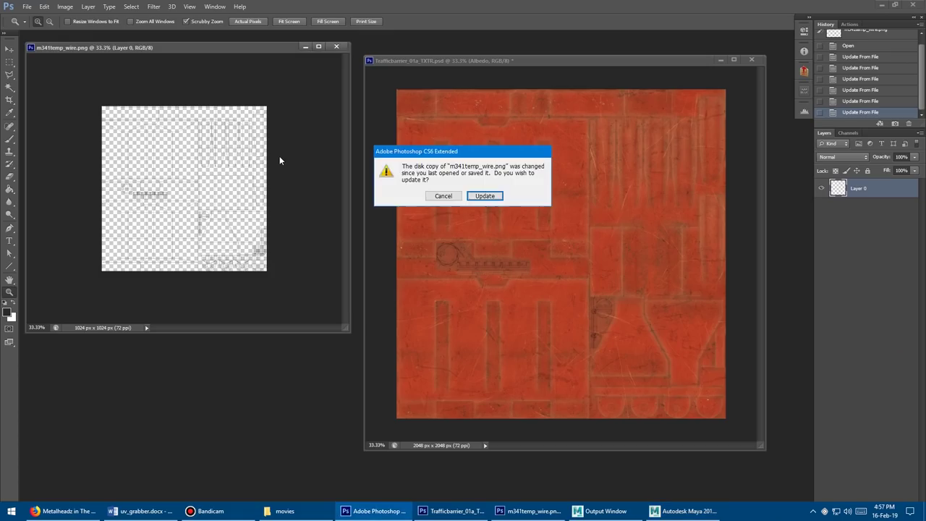
pyautogui.press('Return')
pyautogui.hotkey('alt', 'Tab')
# Step: Send the 4096 x 4096 px snapshot and inspect the enlarged wire image in Photoshop
pyautogui.click(285, 149)
pyautogui.click(264, 215)
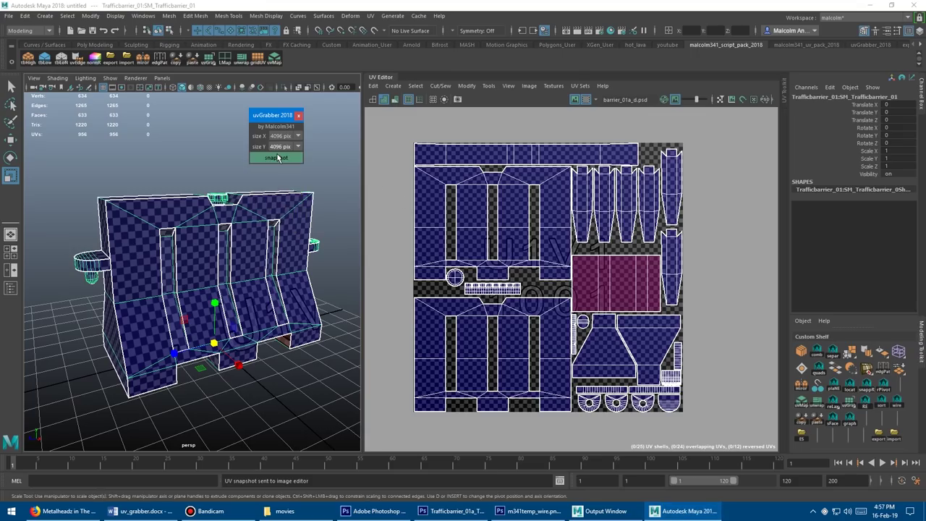
pyautogui.click(276, 157)
pyautogui.hotkey('alt', 'Tab')
pyautogui.click(195, 174)
pyautogui.click(227, 146)
pyautogui.moveTo(227, 146)
pyautogui.mouseDown()
pyautogui.moveTo(251, 186)
pyautogui.moveTo(205, 139)
pyautogui.mouseUp()
pyautogui.hotkey('alt', 'Tab')
# Step: Send one more UV snapshot and view the wire image full screen
pyautogui.click(285, 147)
pyautogui.click(282, 204)
pyautogui.click(276, 158)
pyautogui.hotkey('alt', 'Tab')
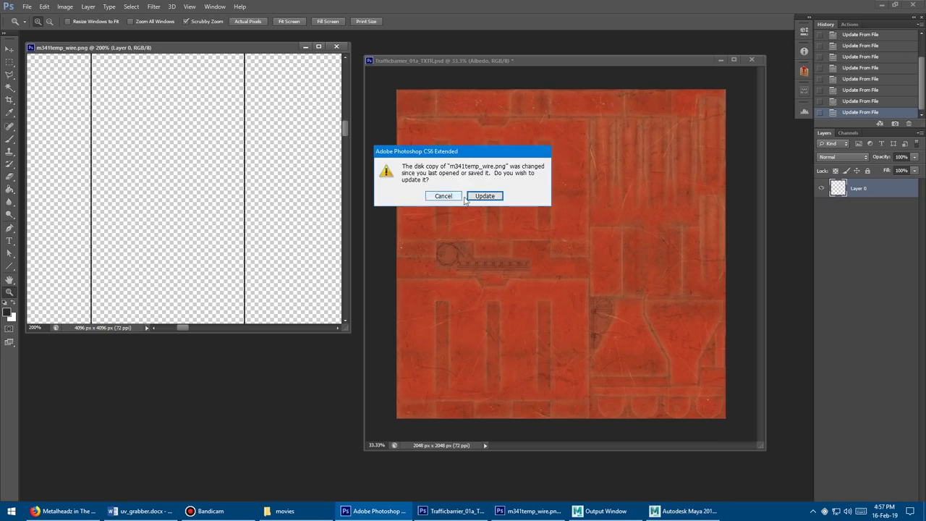
pyautogui.press('Return')
pyautogui.press('f')
pyautogui.moveTo(265, 311); pyautogui.dragTo(338, 179)
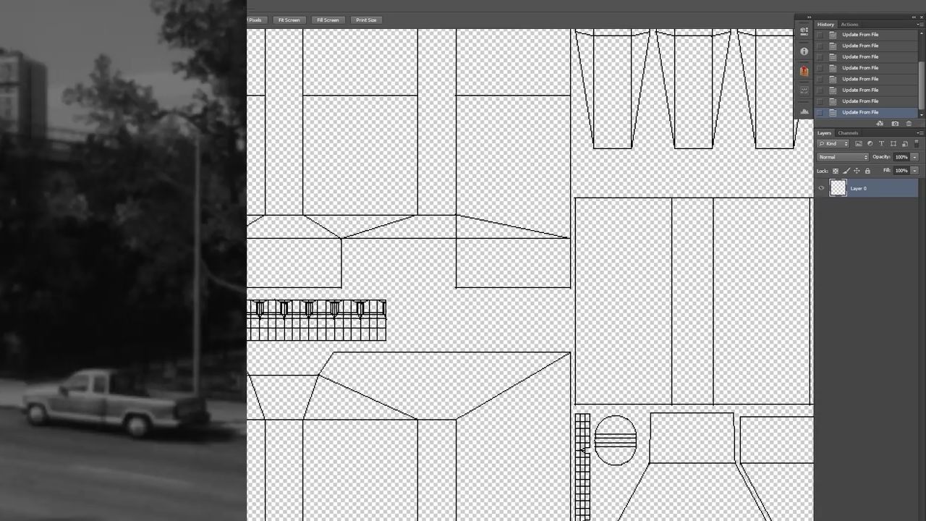